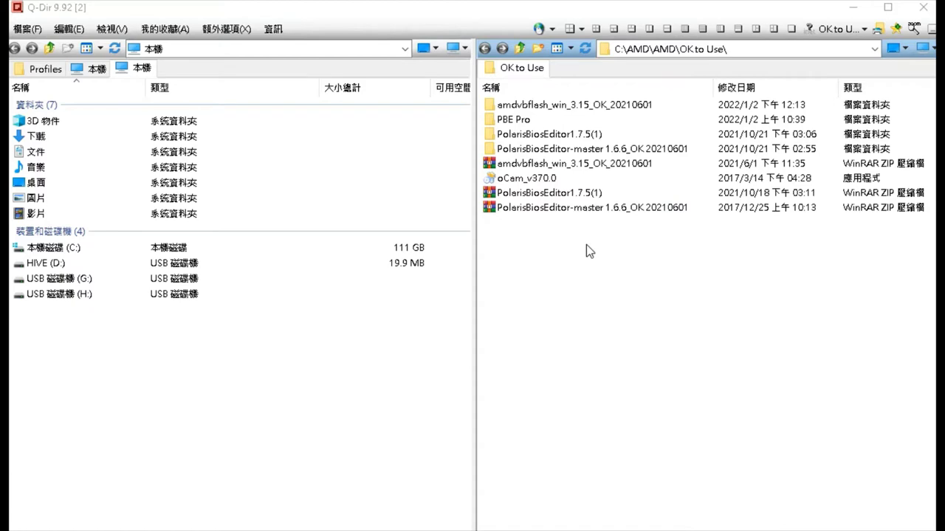
Run AMDVBFlashDriverInstaller from the amdvbflash_win_3.15_OK_20210601 folder, install the AMDVBFlash driver with option i, and close the installer.
double_click(600, 108)
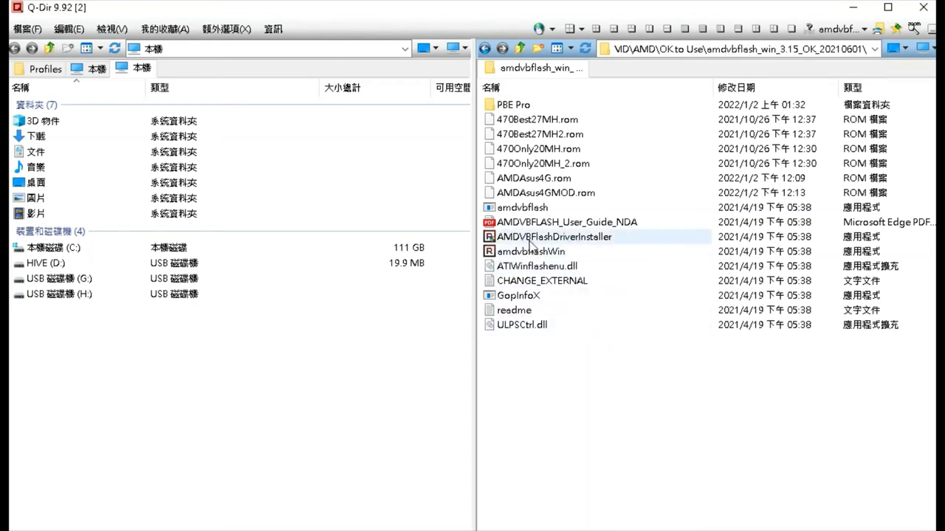
mouse_move(559, 246)
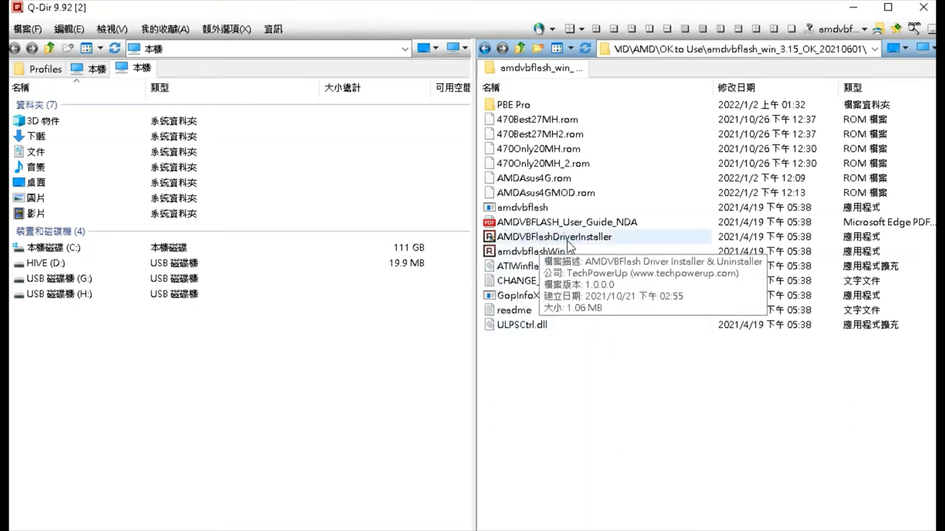
left_click(575, 241)
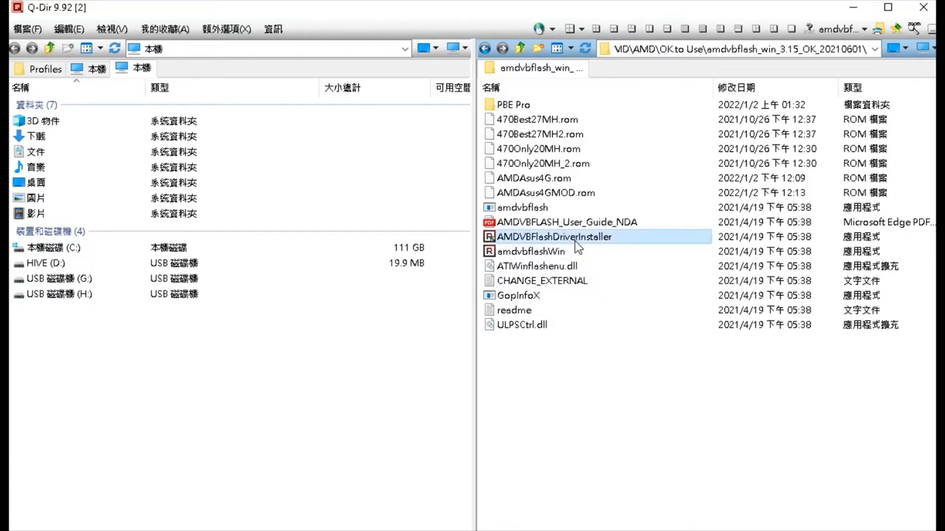
double_click(576, 248)
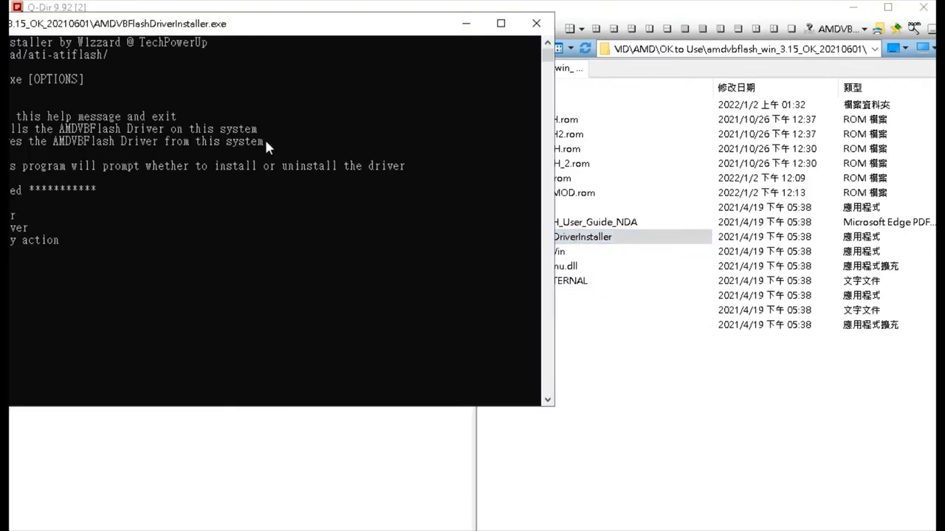
left_click_drag(238, 25, 485, 44)
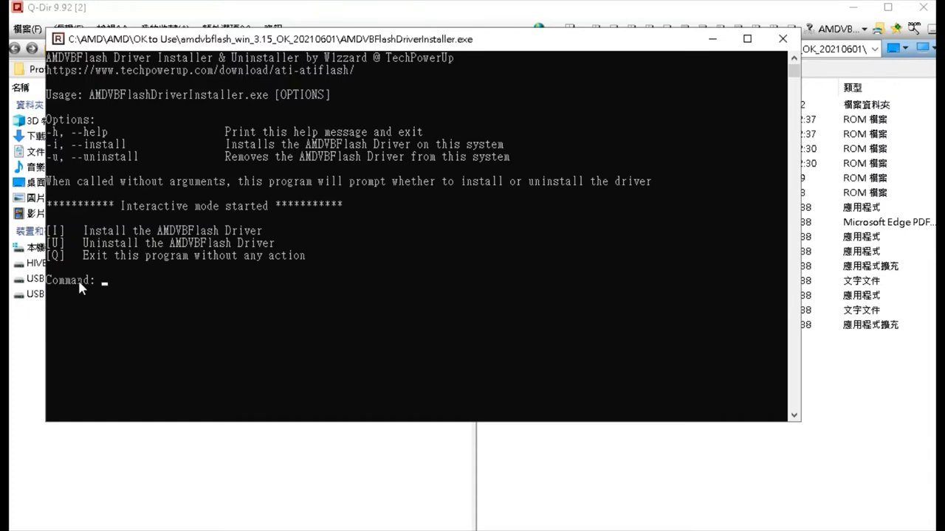
key("Return")
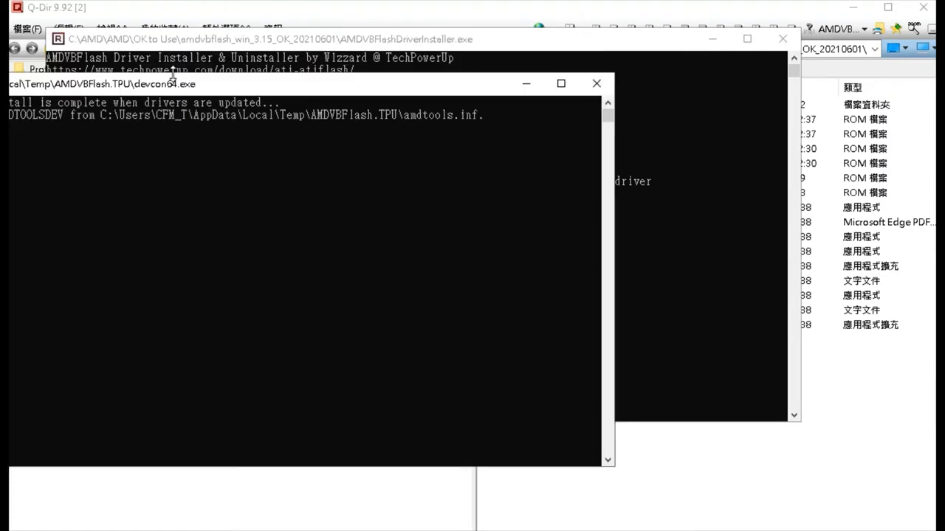
left_click_drag(200, 80, 373, 120)
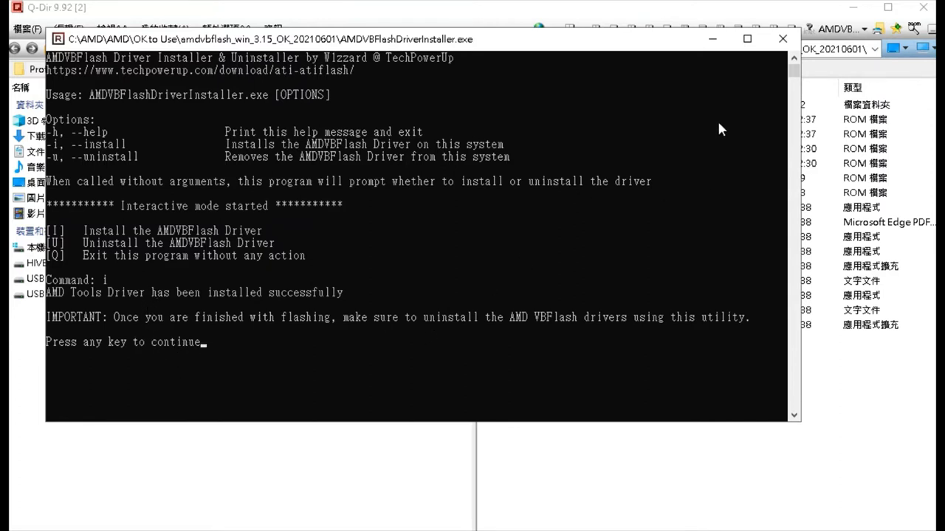
left_click(783, 38)
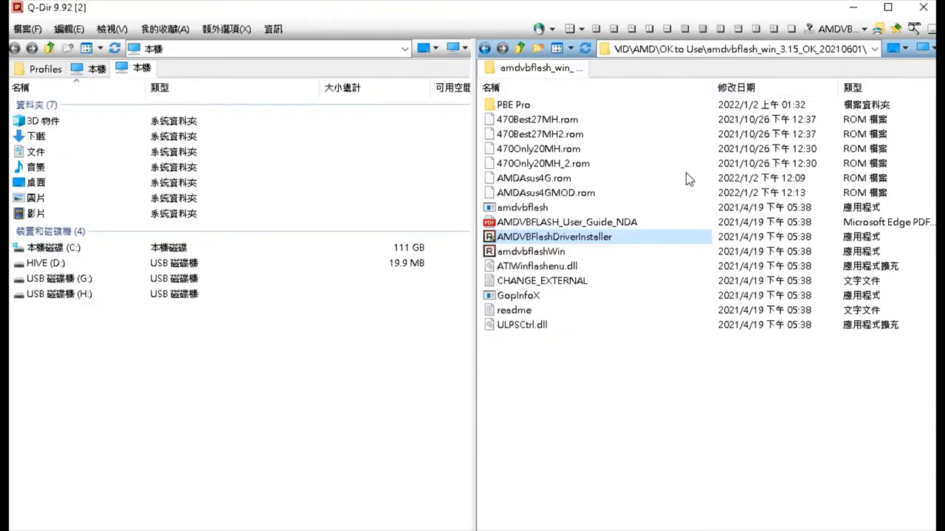
Launch amdvbflashWin from the same folder as administrator.
left_click(521, 252)
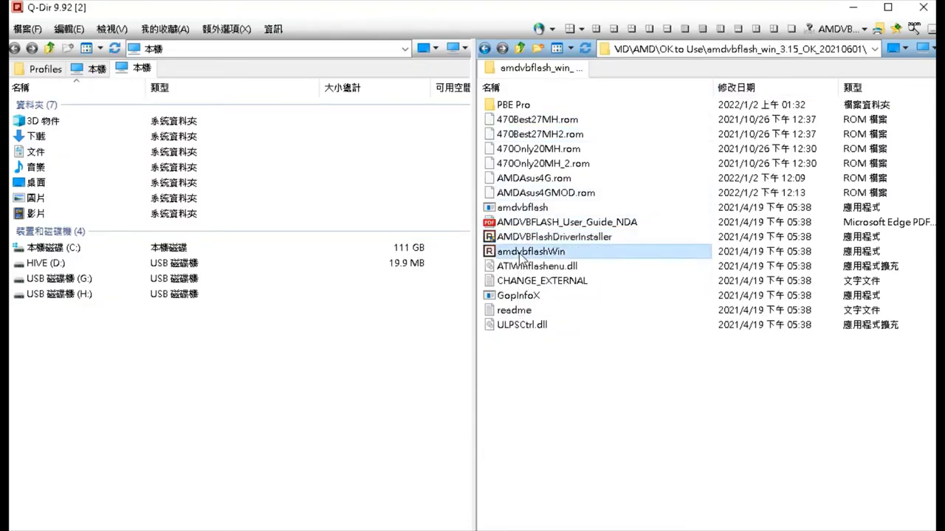
left_click(519, 252)
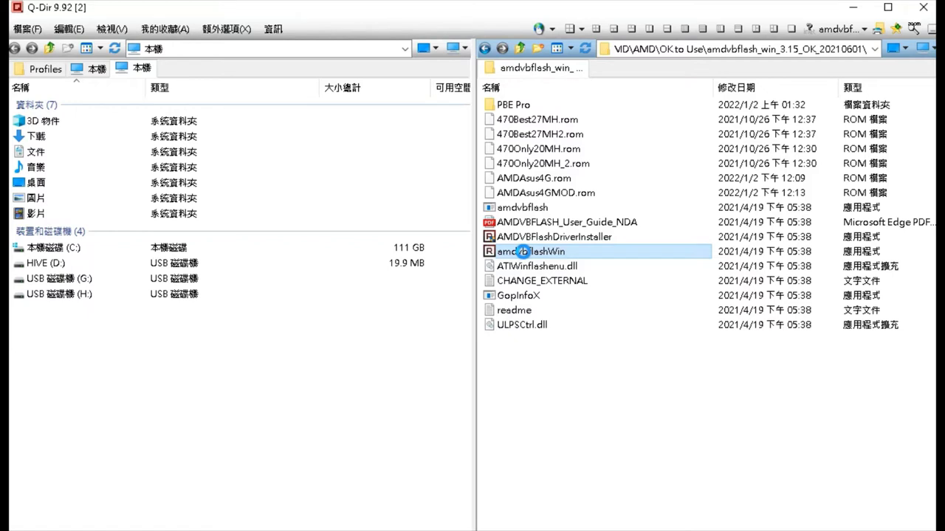
right_click(522, 252)
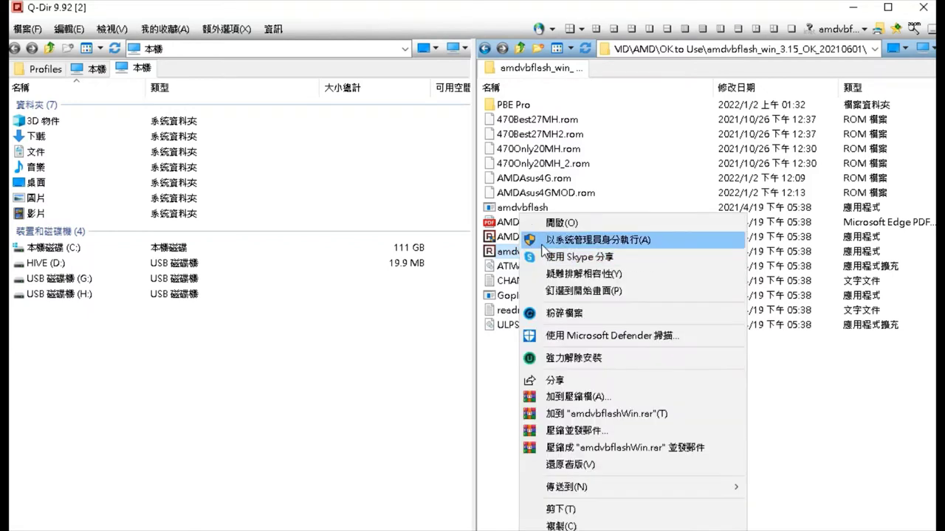
left_click(543, 246)
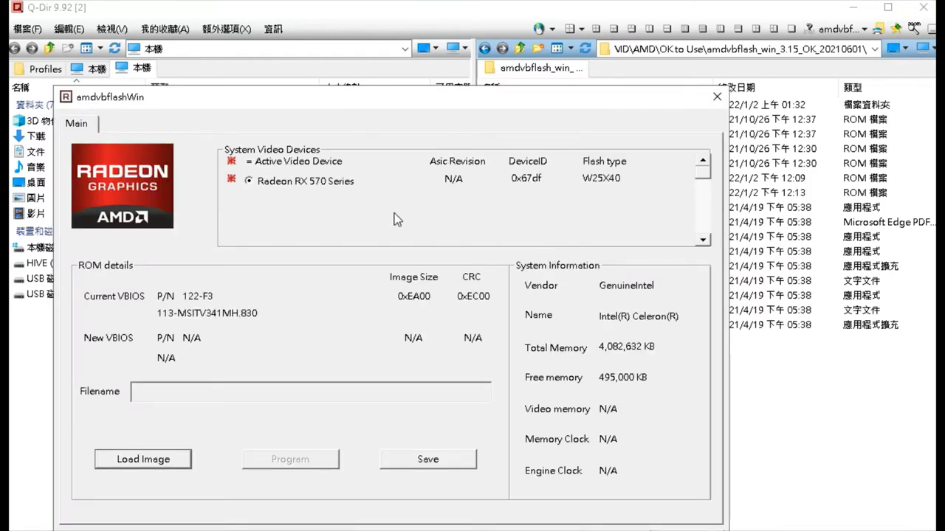
Start saving the Radeon RX 570's current VBIOS and choose C:\AMD\AMD\amdvbflash_win_3.20 as the destination folder.
left_click(433, 460)
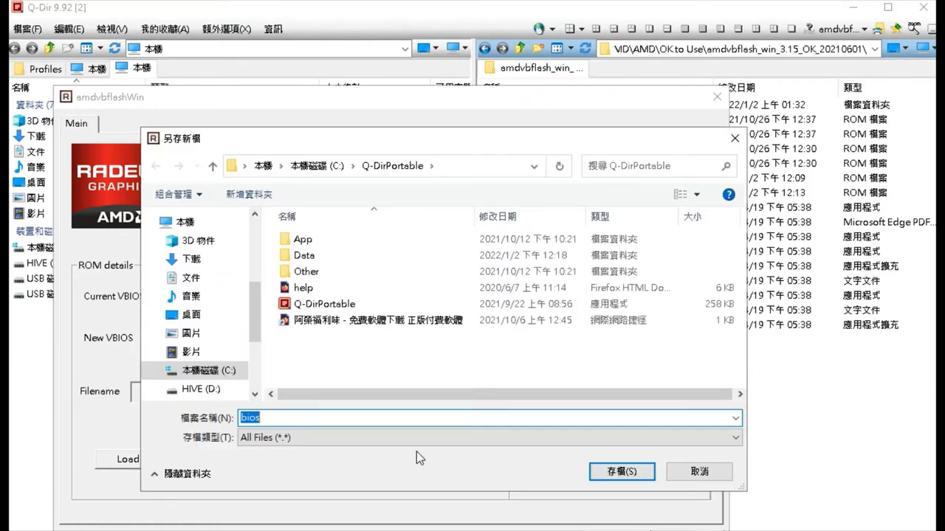
left_click(221, 375)
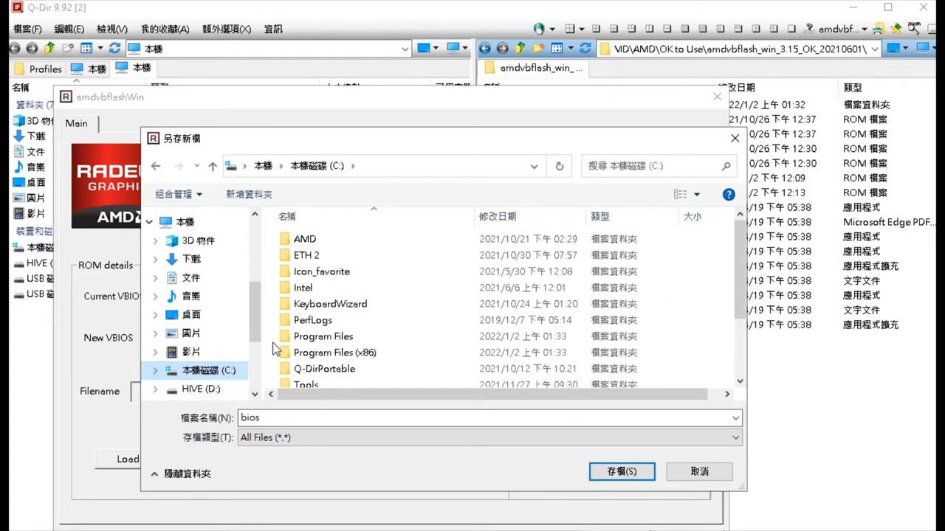
double_click(304, 239)
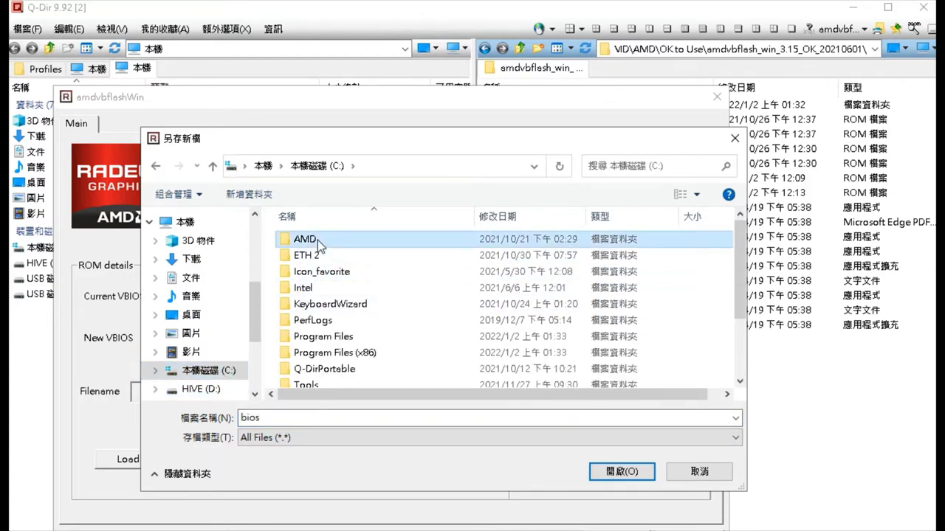
double_click(317, 241)
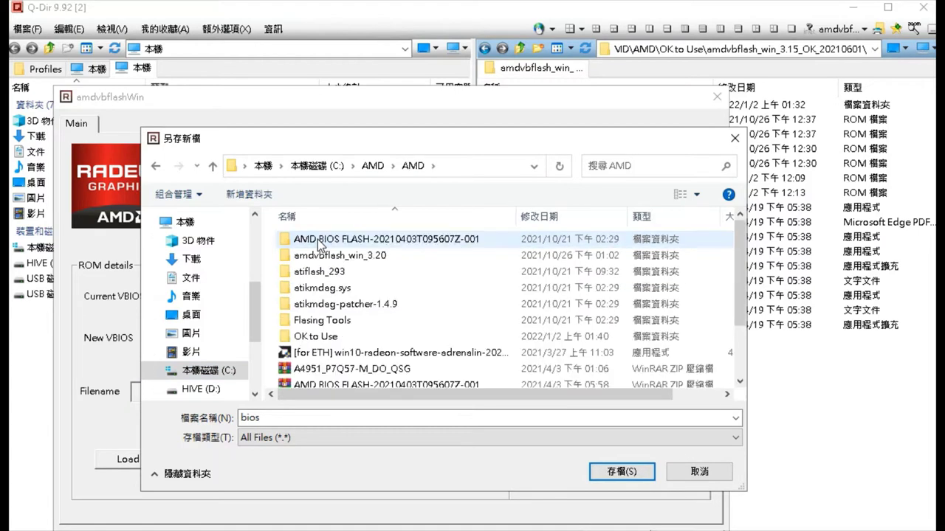
double_click(375, 262)
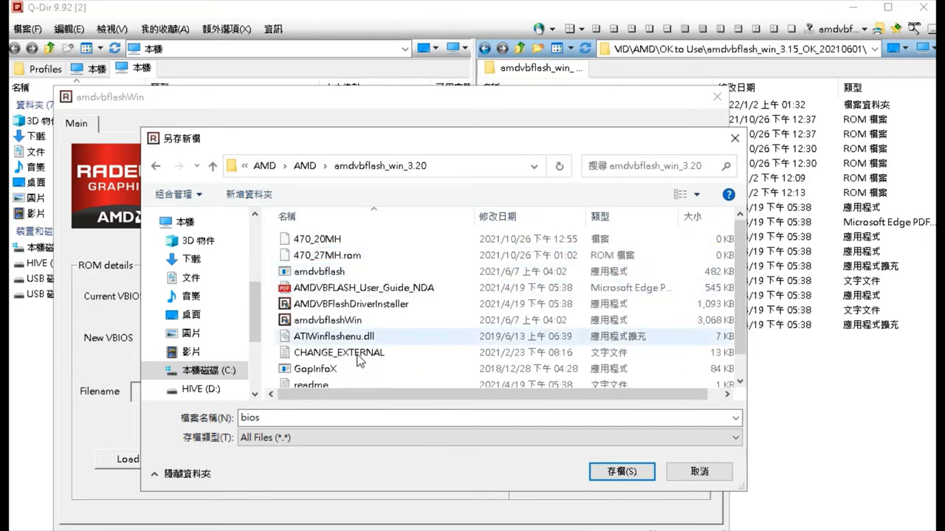
Save the VBIOS image as rx570official.rom, dismiss the confirmation and close amdvbflashWin.
double_click(342, 417)
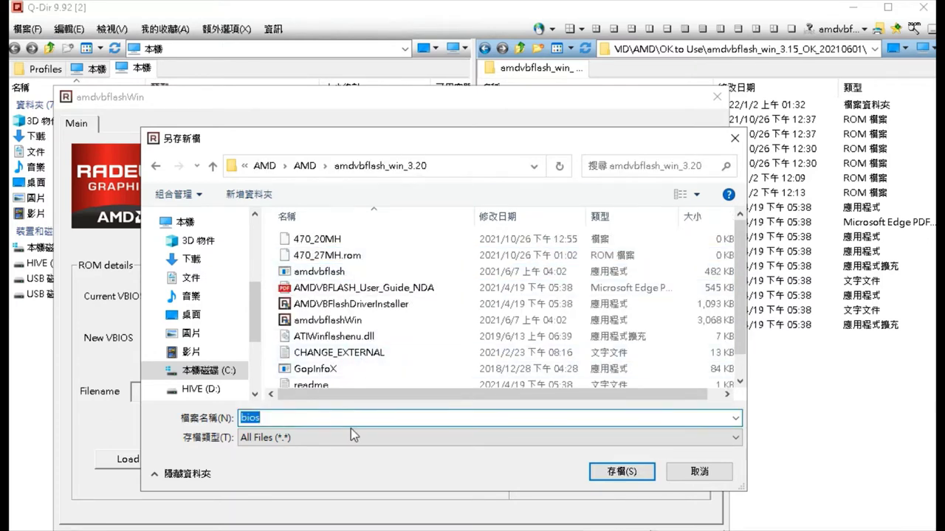
type("r")
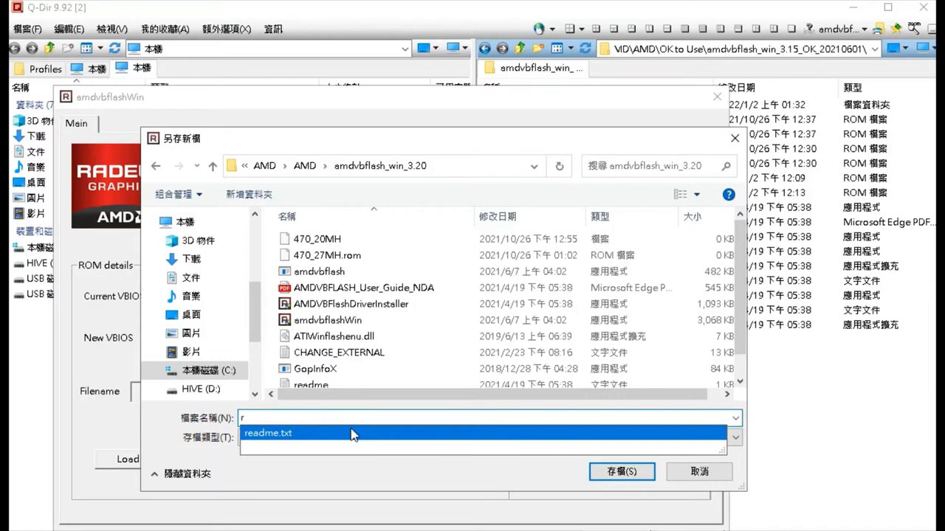
type("x570")
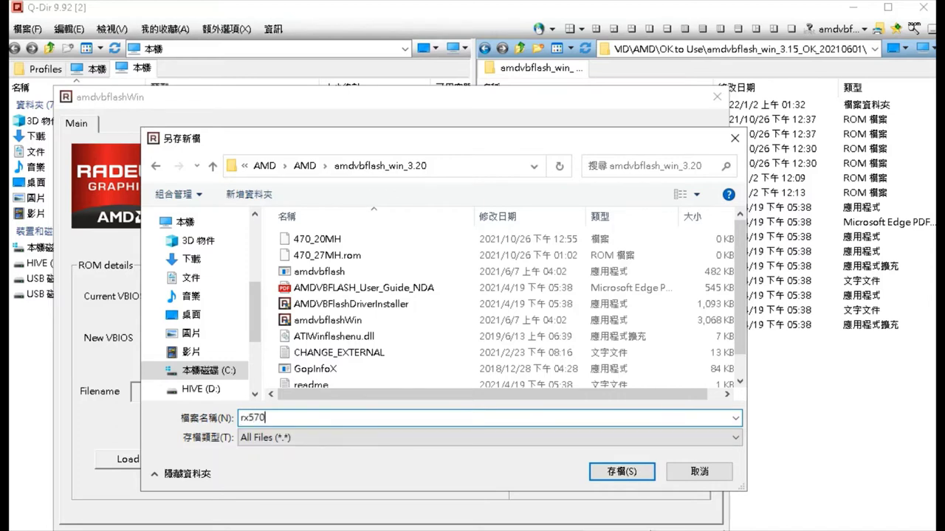
type(" offic")
key("BackSpace")
key("BackSpace")
key("BackSpace")
key("BackSpace")
key("BackSpace")
key("BackSpace")
type("official.rom")
left_click(632, 470)
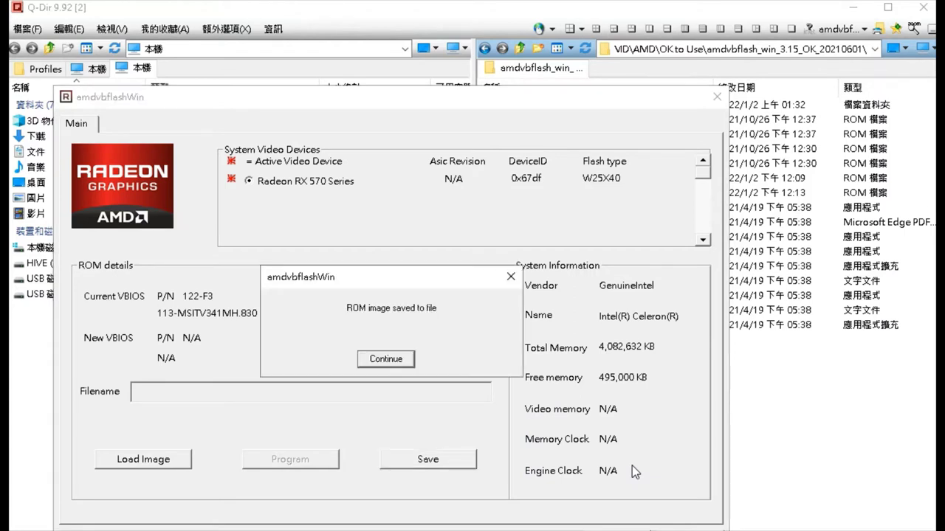
left_click(511, 277)
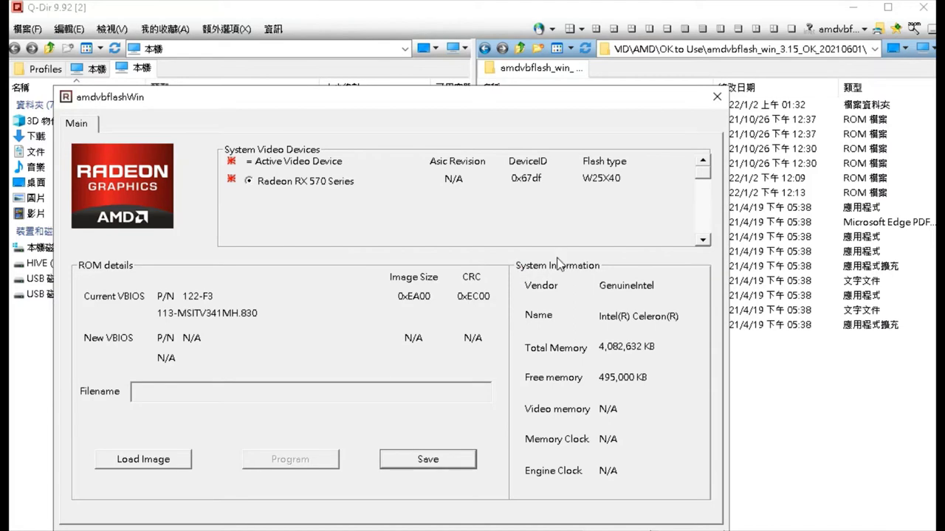
left_click(716, 96)
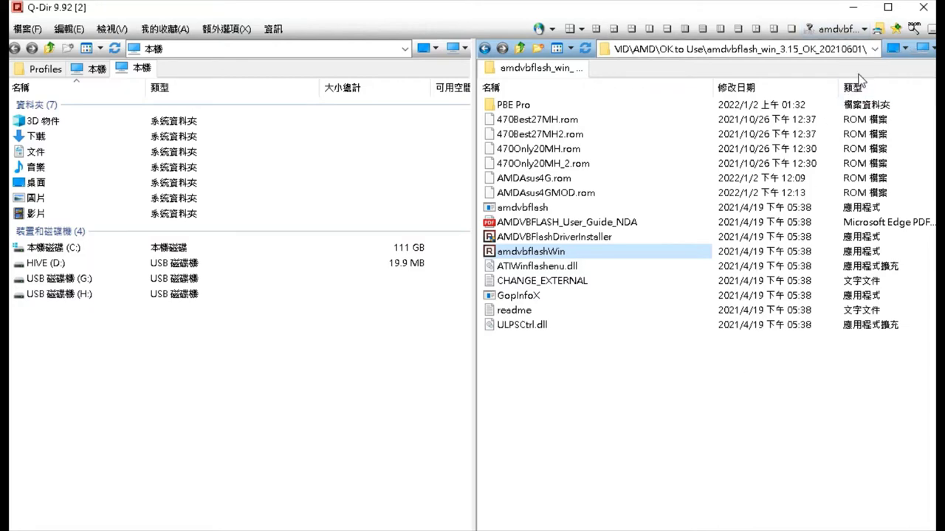
Minimize the file manager and launch PolarisBiosEditor from the desktop's PBE_3_PRO_2022-reo9k6 folder shortcut, moving its window fully into view.
left_click(854, 7)
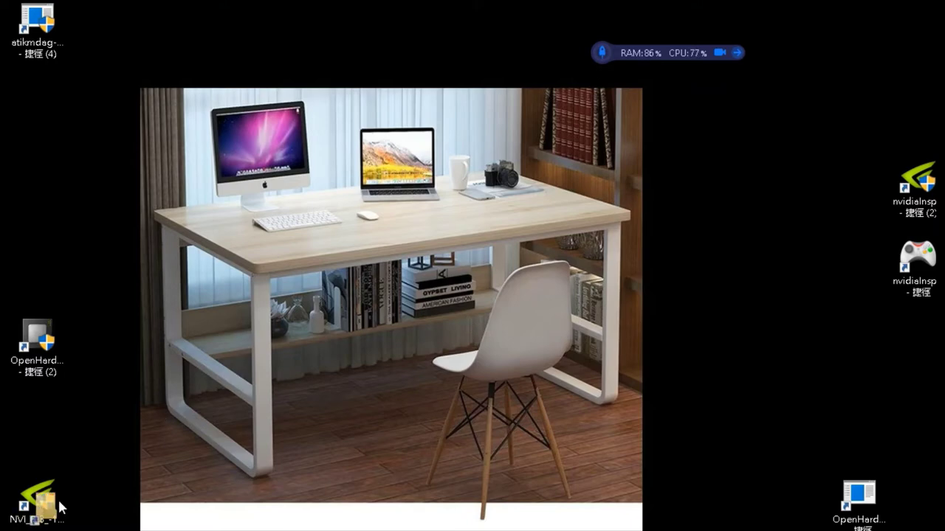
left_click_drag(55, 502, 52, 434)
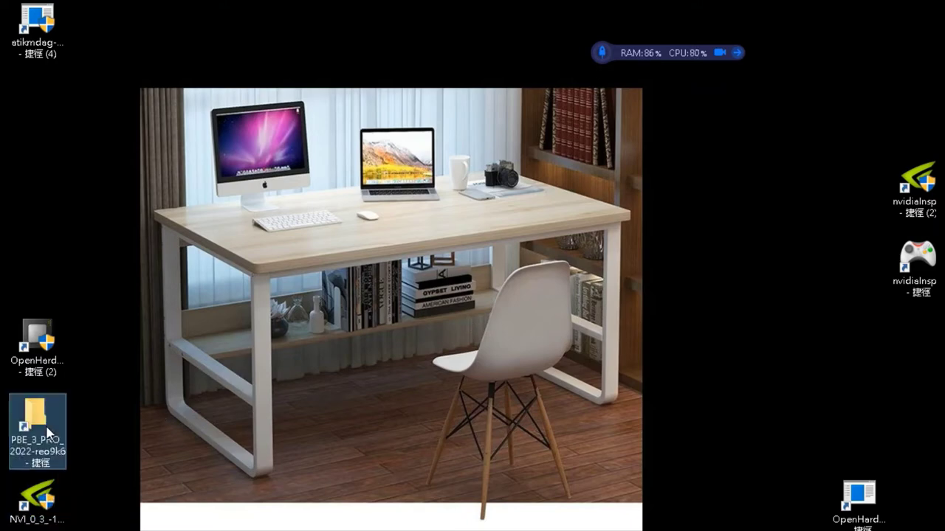
double_click(49, 433)
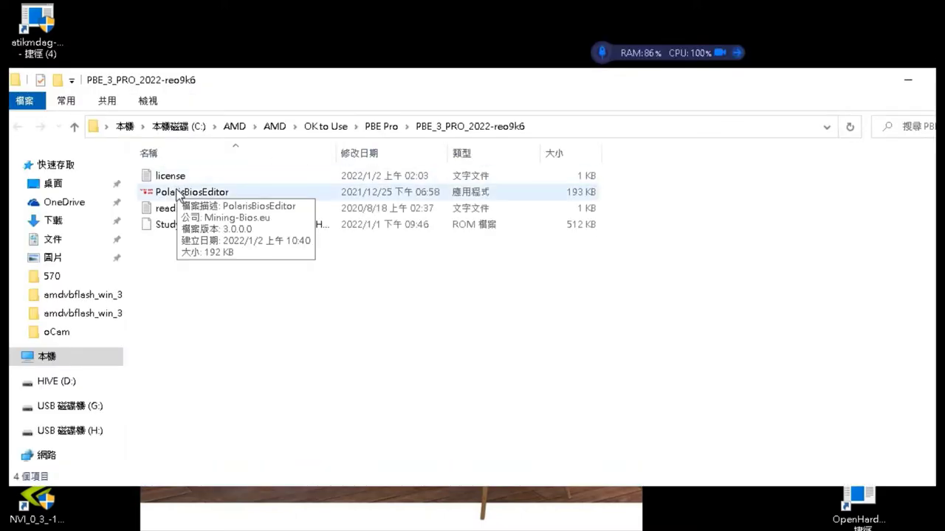
left_click(175, 192)
double_click(176, 192)
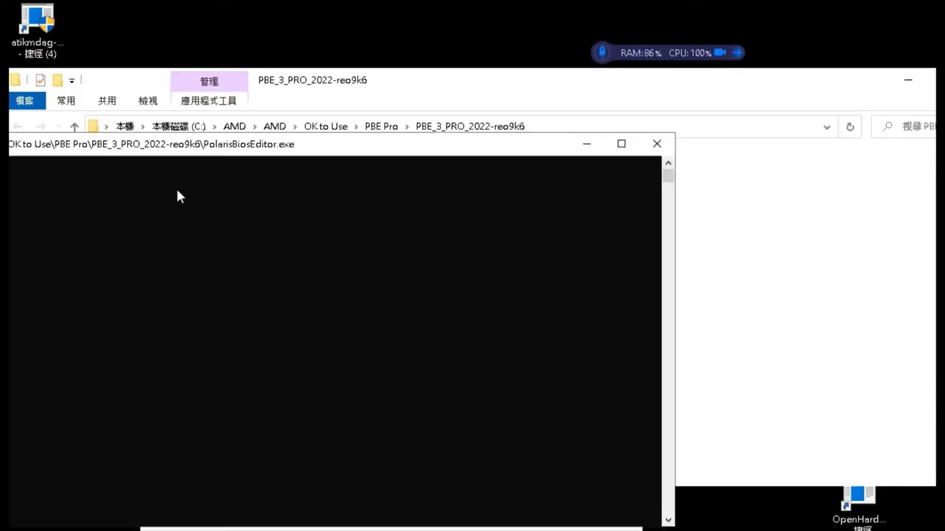
left_click_drag(248, 151, 418, 148)
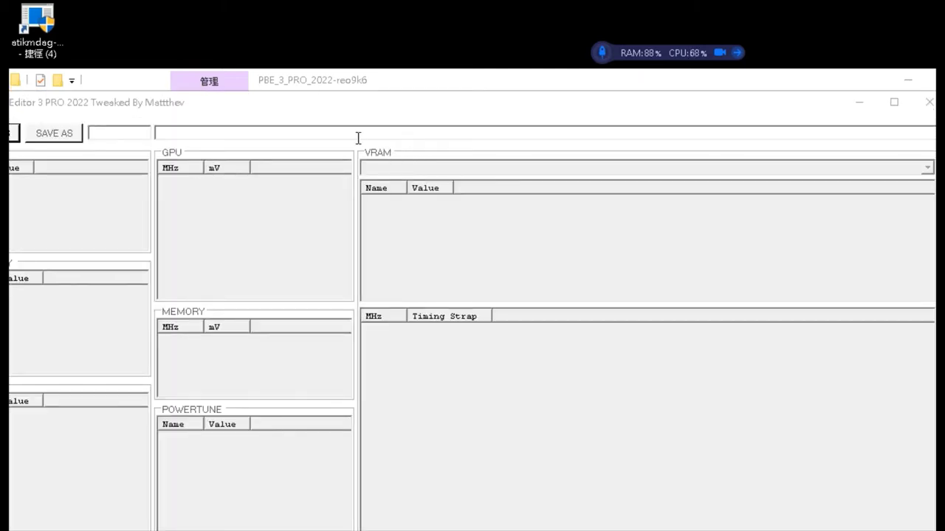
left_click_drag(325, 111, 396, 23)
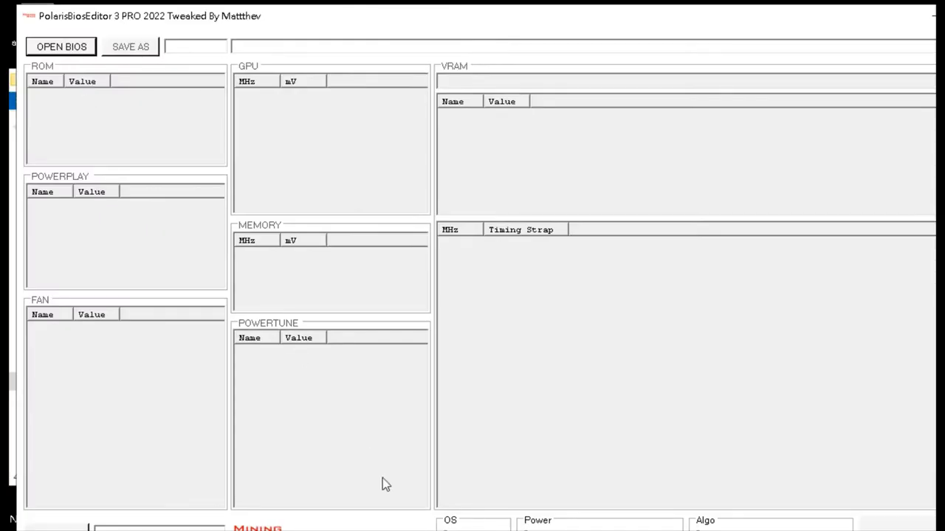
Start opening a BIOS file in PolarisBiosEditor and browse to the C:\AMD\AMD folder.
left_click(81, 49)
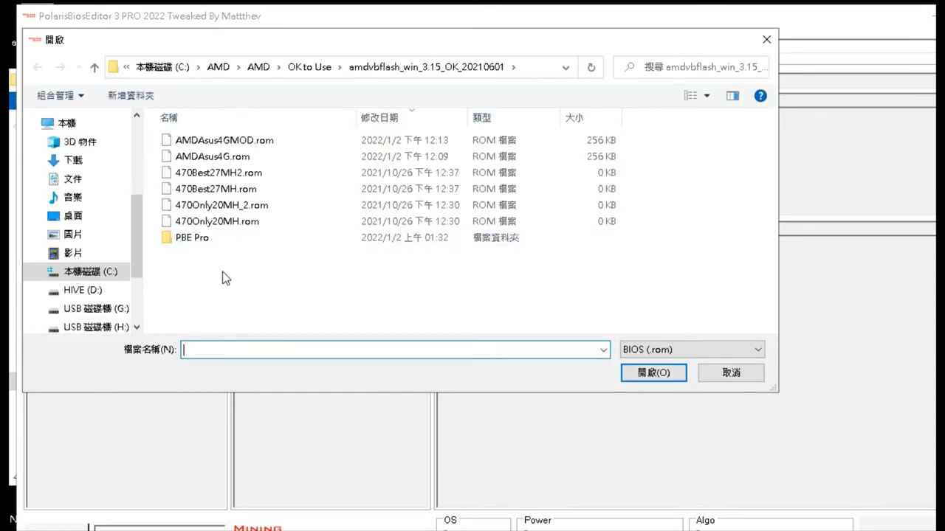
left_click(260, 68)
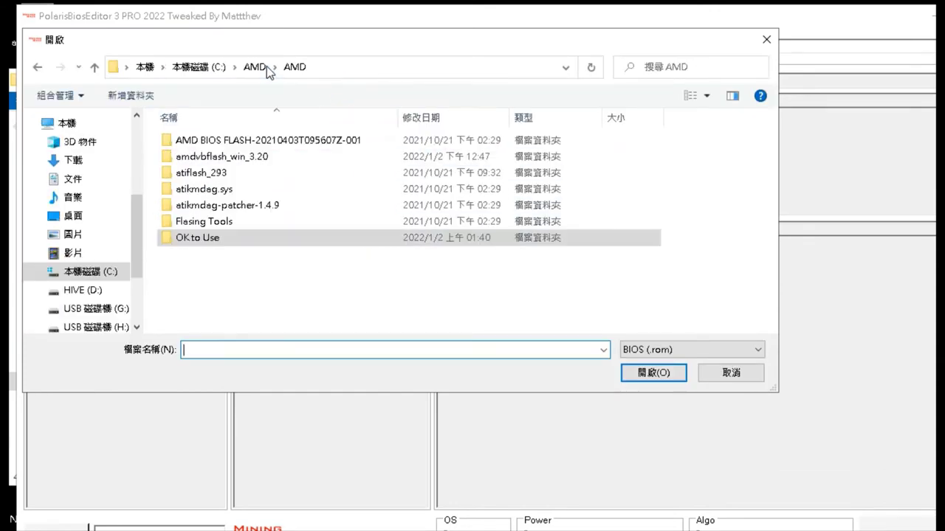
double_click(260, 141)
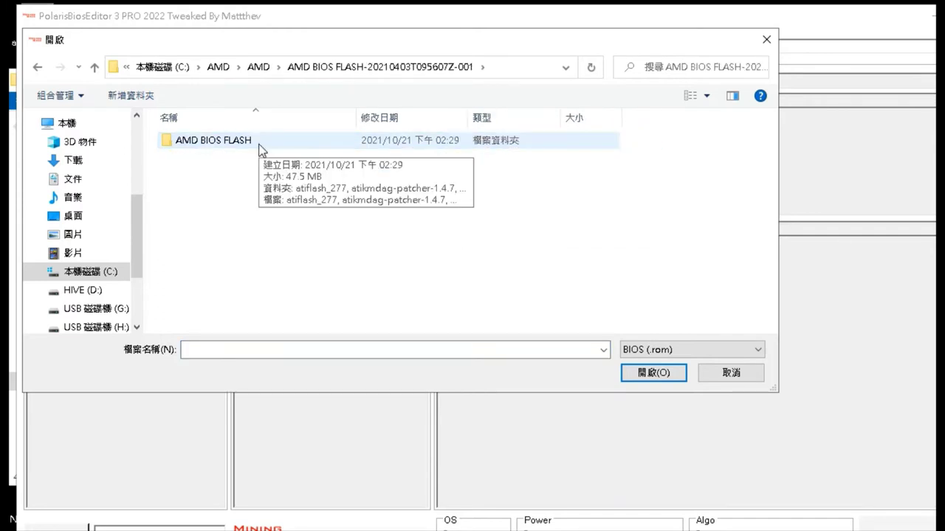
double_click(221, 140)
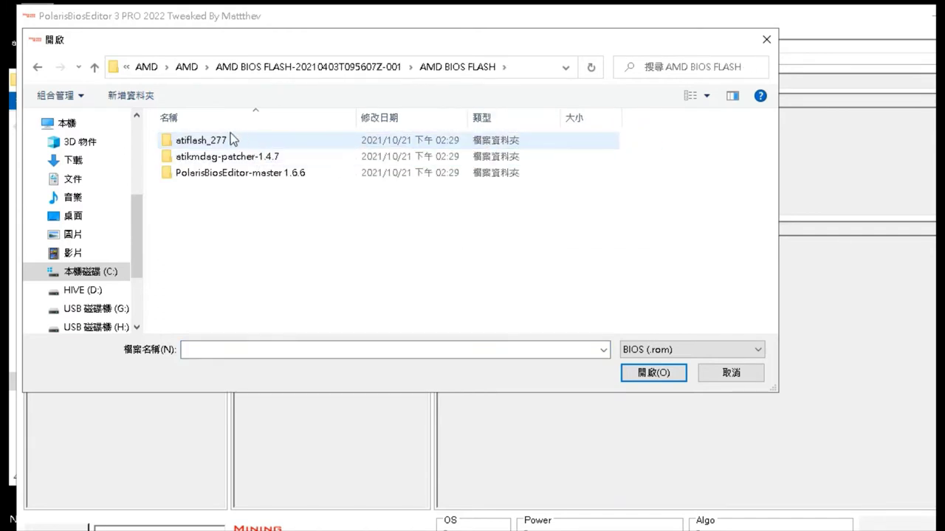
left_click(94, 67)
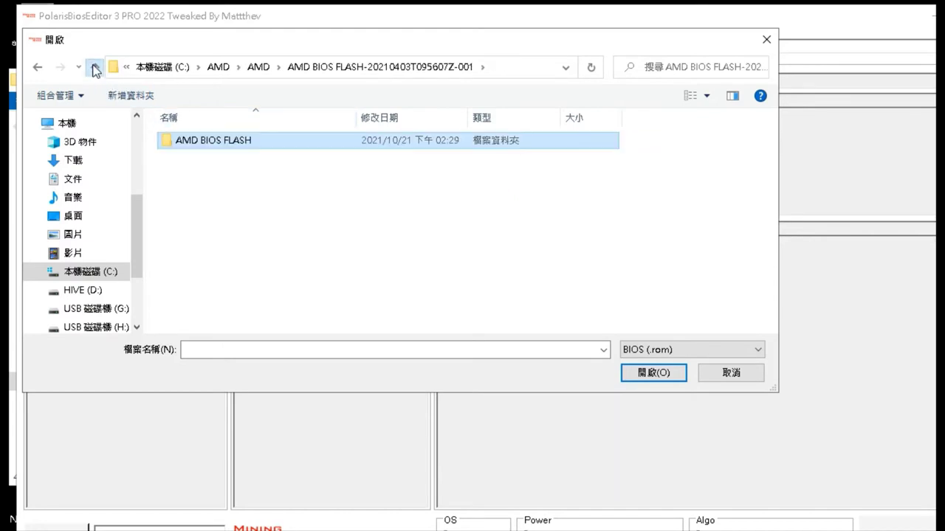
left_click(95, 67)
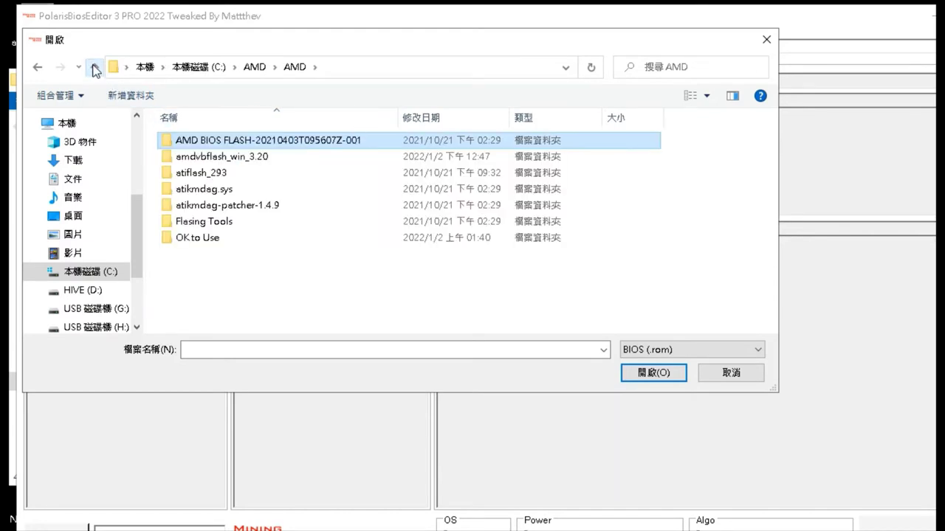
double_click(205, 243)
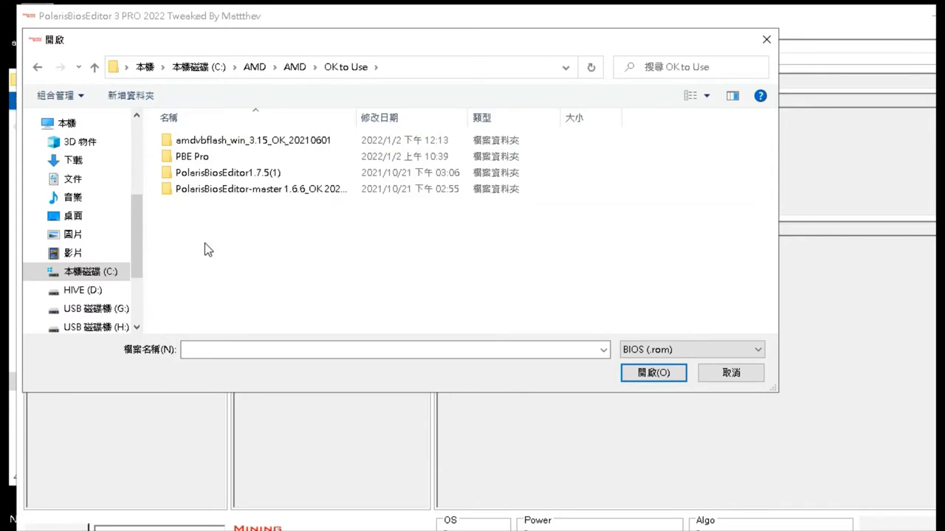
double_click(265, 144)
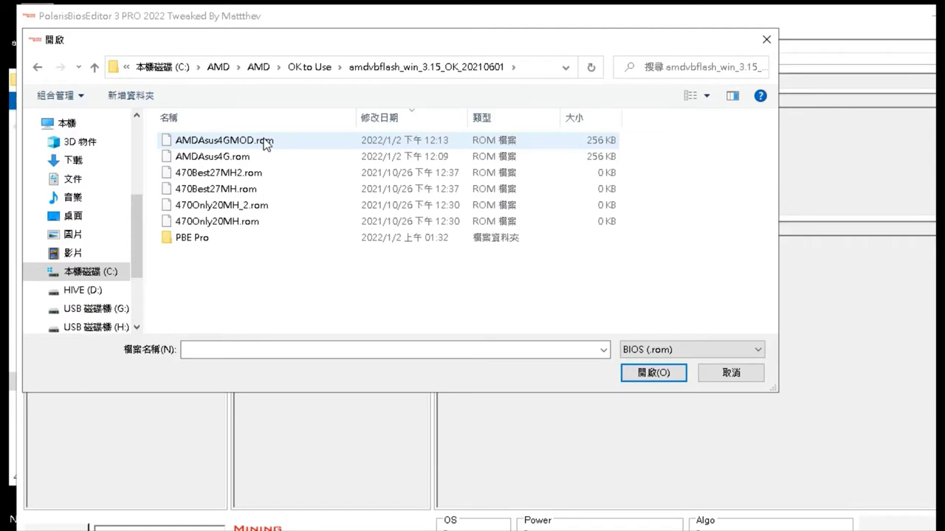
left_click(96, 67)
left_click(96, 67)
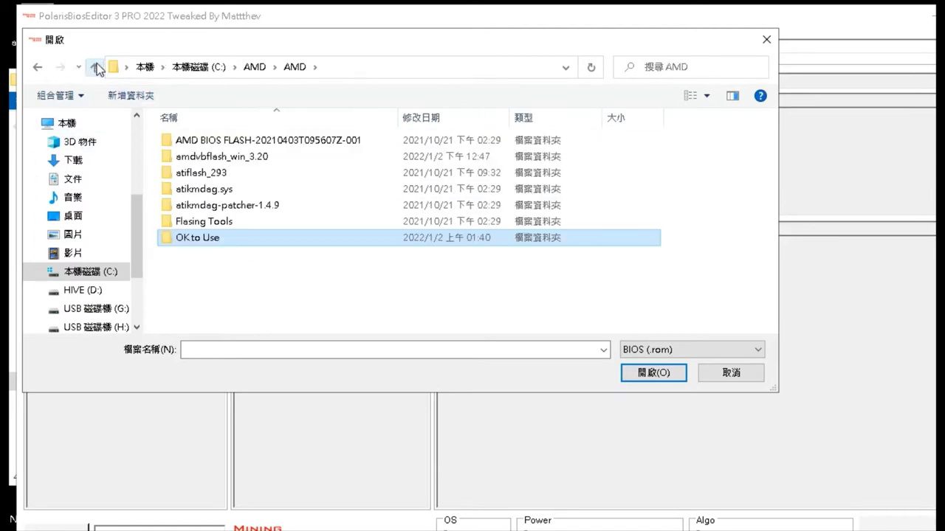
left_click(96, 68)
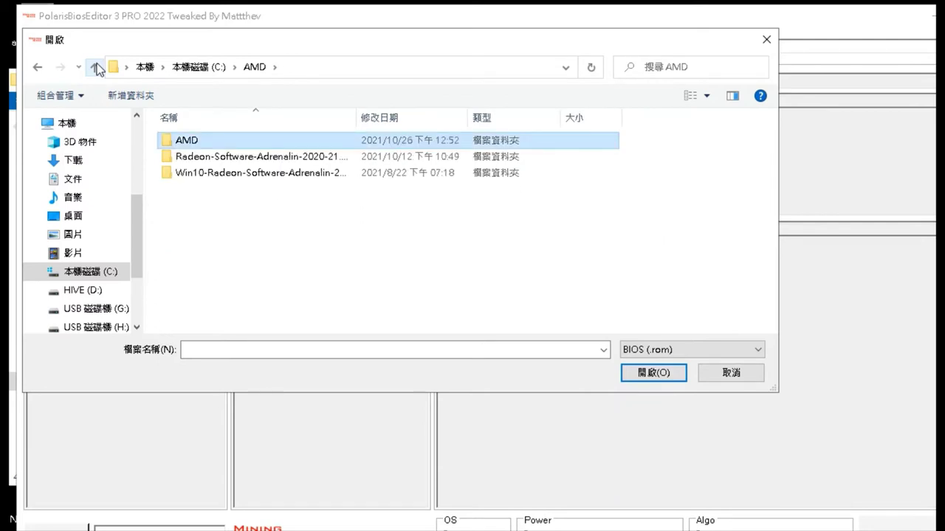
left_click(96, 67)
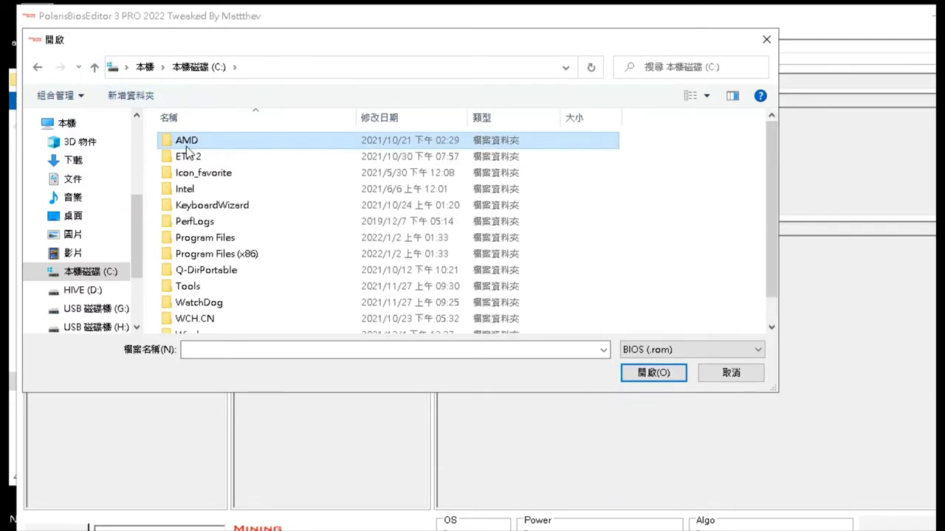
double_click(186, 144)
double_click(186, 144)
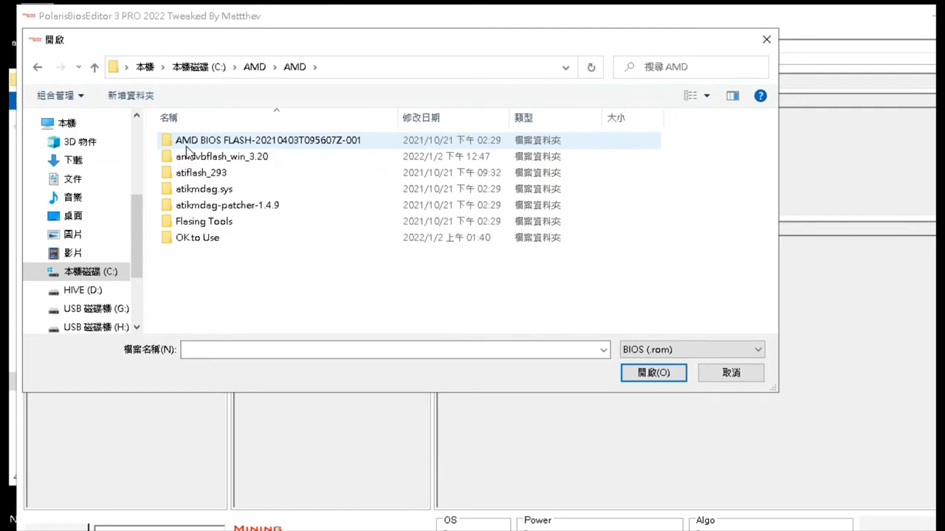
Open rx570 official.rom from the amdvbflash_win_3.20 folder and shift the editor window slightly upward.
double_click(264, 162)
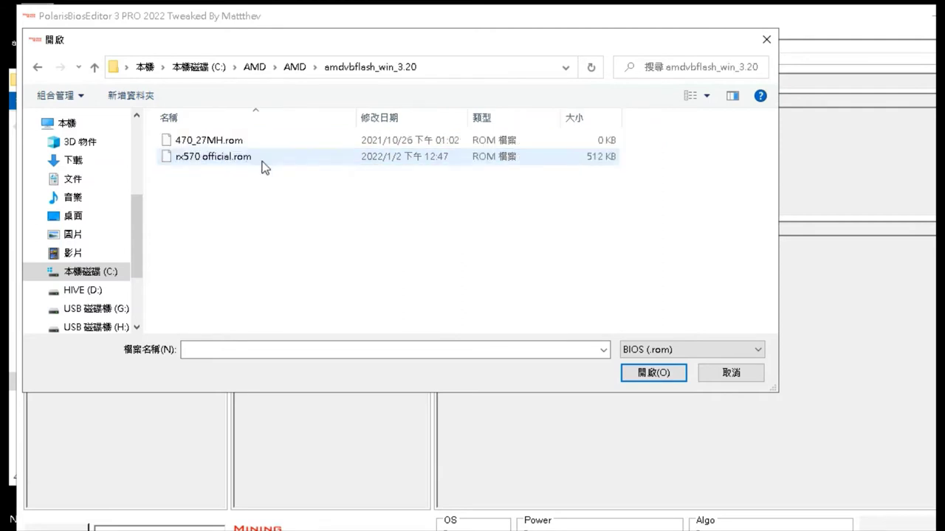
double_click(263, 165)
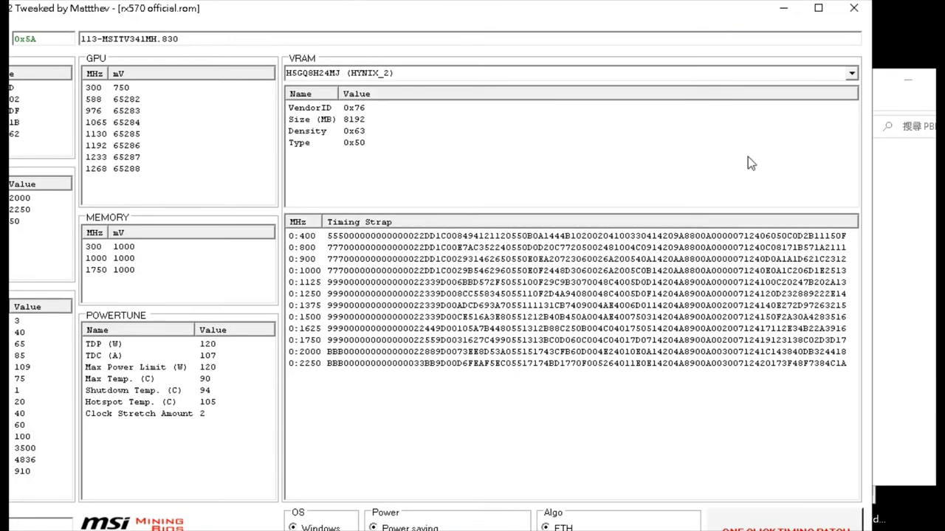
left_click_drag(745, 14, 746, 11)
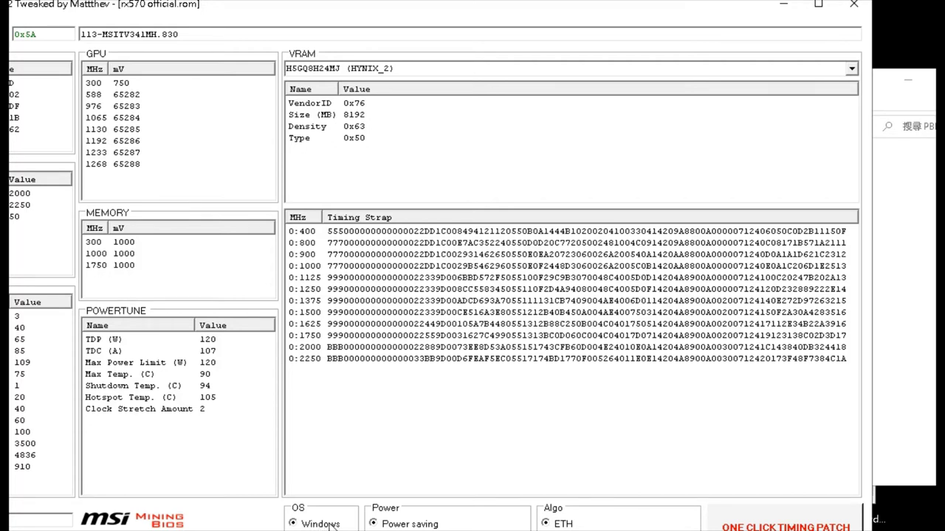
Apply the one-click timing patch with aggressive timing, using the Windows, Power saving and ETH options, and dismiss the messages that follow.
left_click(777, 525)
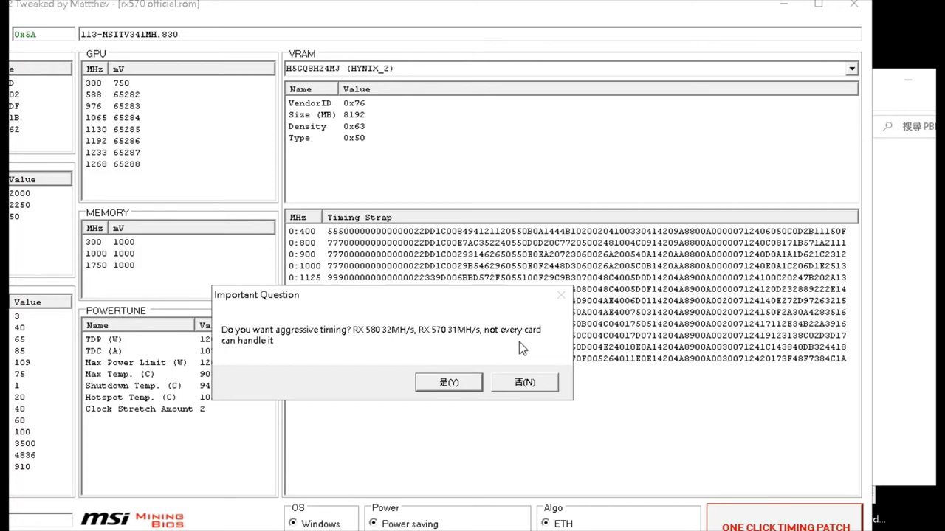
left_click(462, 384)
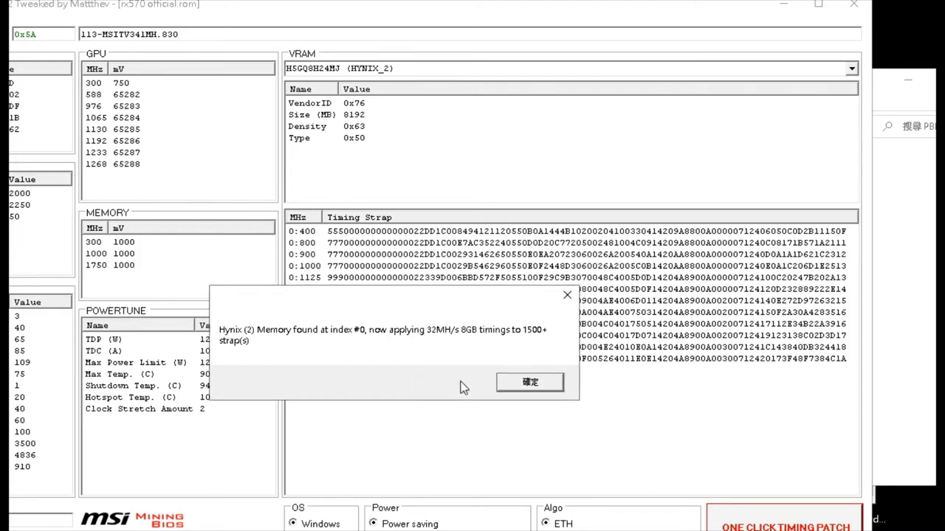
left_click(536, 381)
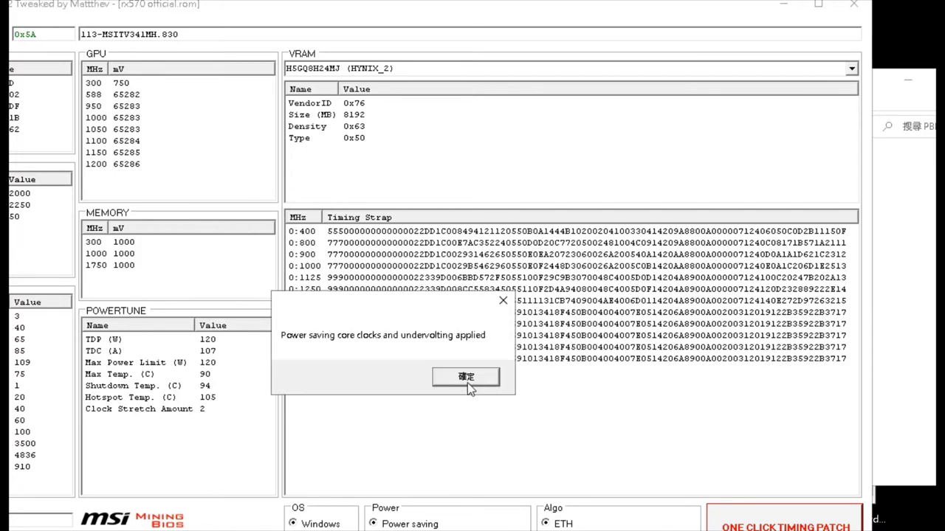
left_click(536, 382)
left_click(497, 381)
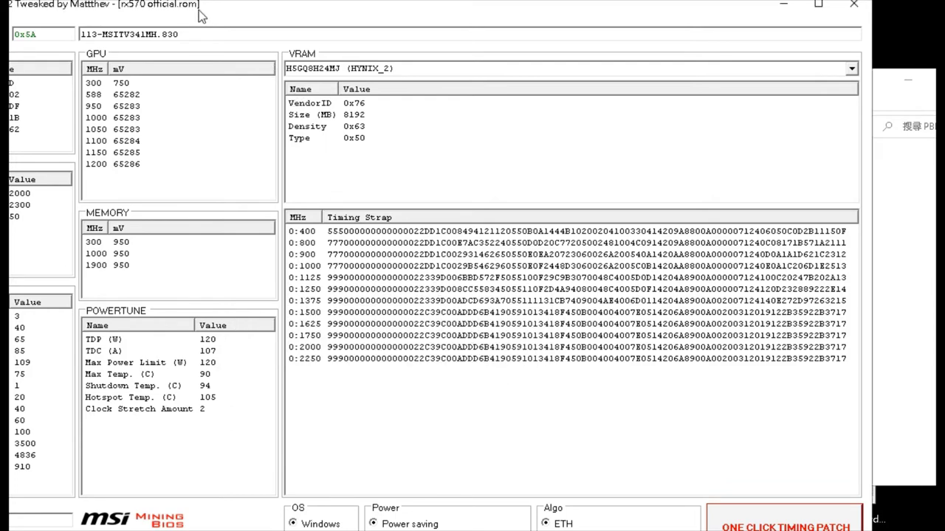
Save the patched BIOS as rx570 official MOD.rom in the amdvbflash_win_3.20 folder.
left_click_drag(200, 13, 390, 23)
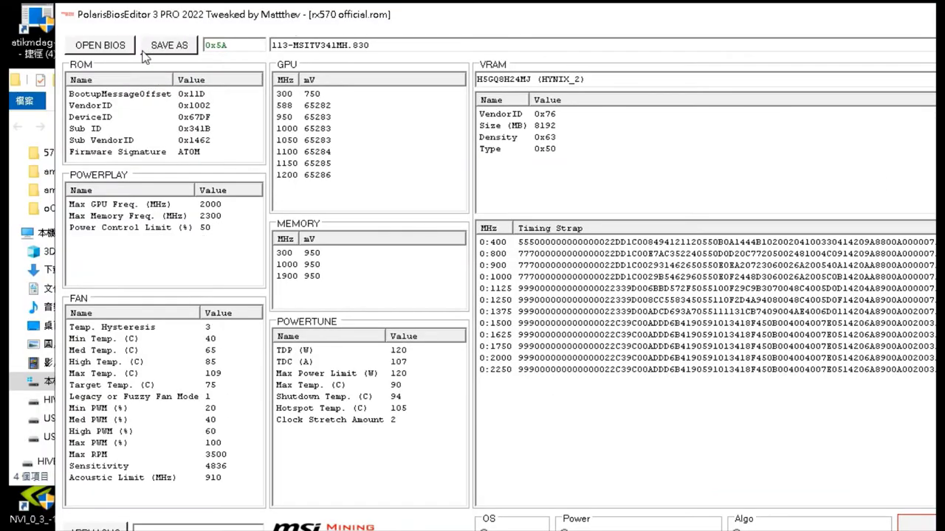
left_click(165, 47)
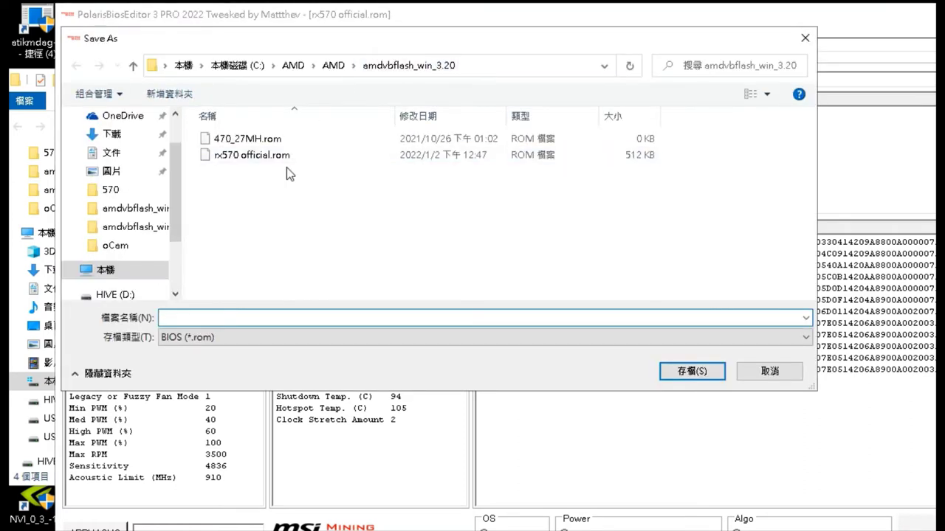
left_click(279, 160)
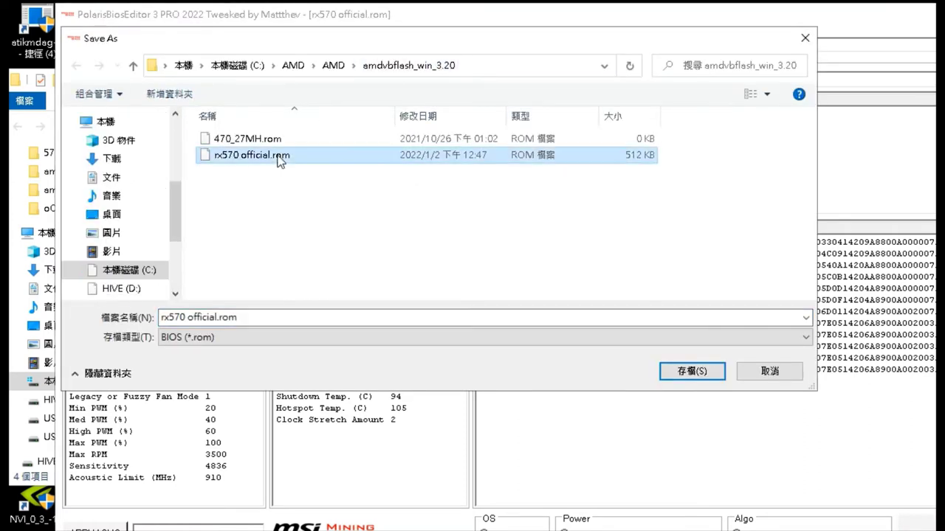
left_click(249, 316)
left_click(264, 319)
key("BackSpace")
key("BackSpace")
key("BackSpace")
key("BackSpace")
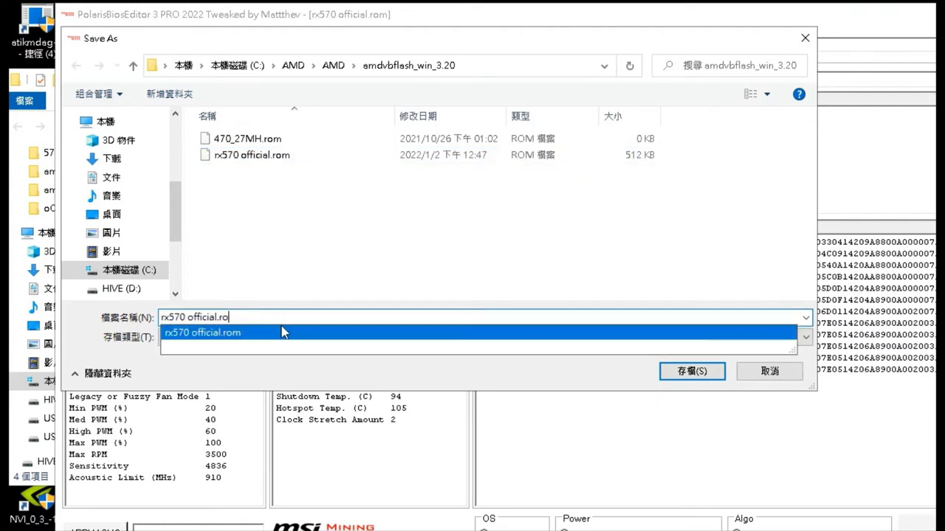
type("MOD")
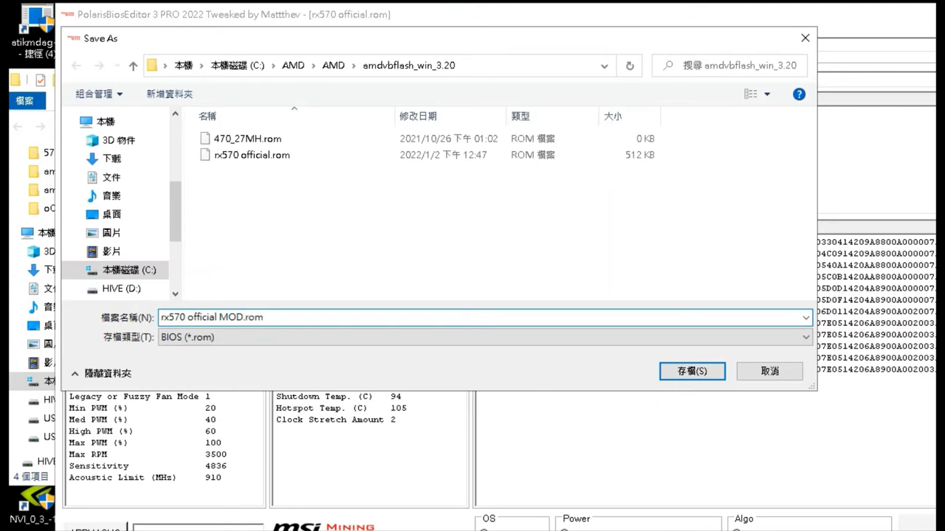
left_click(678, 374)
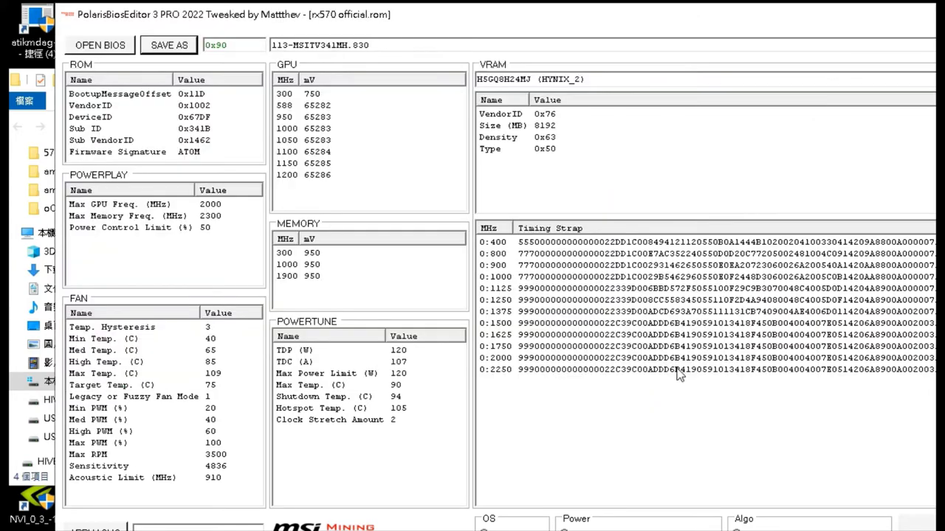
Minimize PolarisBiosEditor and browse the file manager to OK to Use\amdvbflash_win_3.15_OK_20210601, closing the archive window opened by mistake.
left_click_drag(878, 18, 698, 28)
left_click(789, 23)
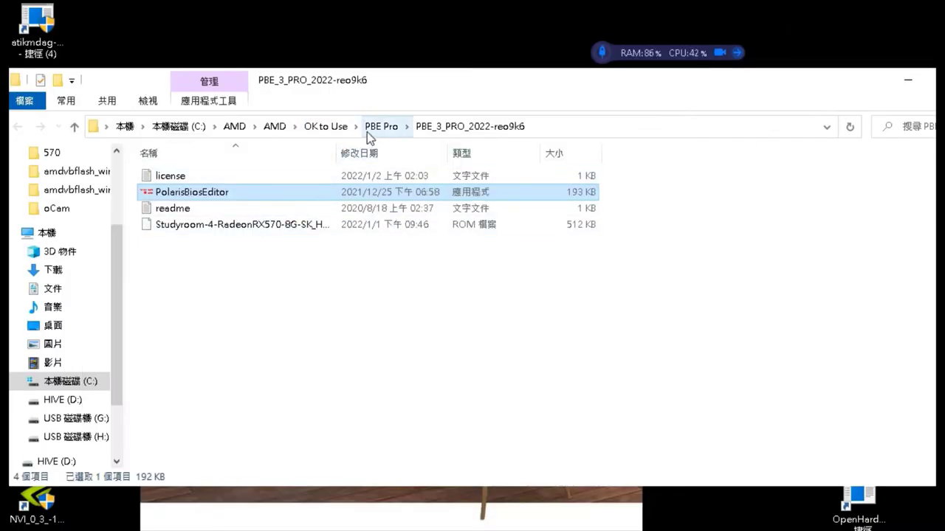
left_click(338, 127)
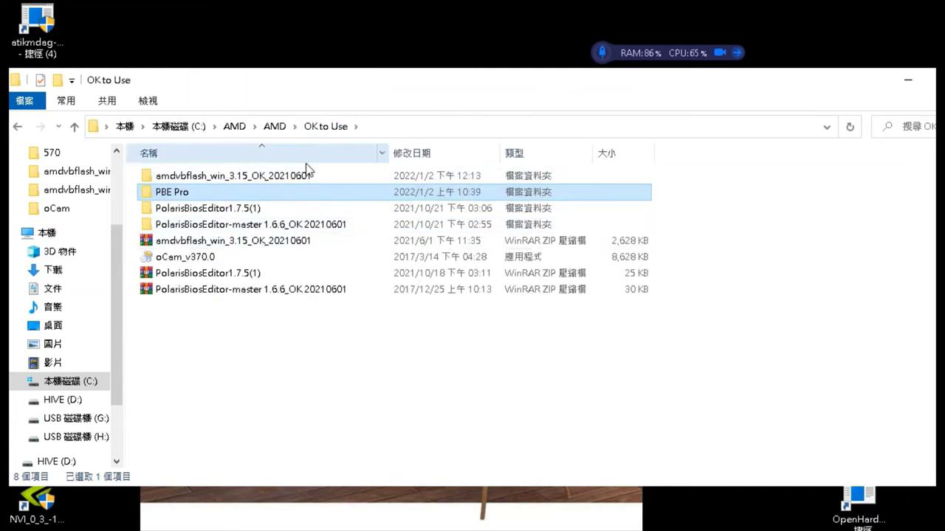
double_click(299, 243)
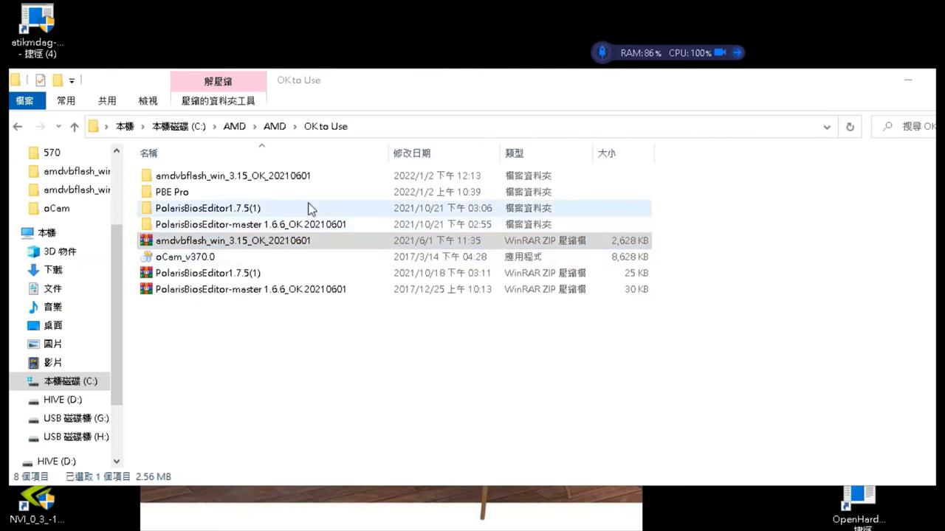
double_click(301, 175)
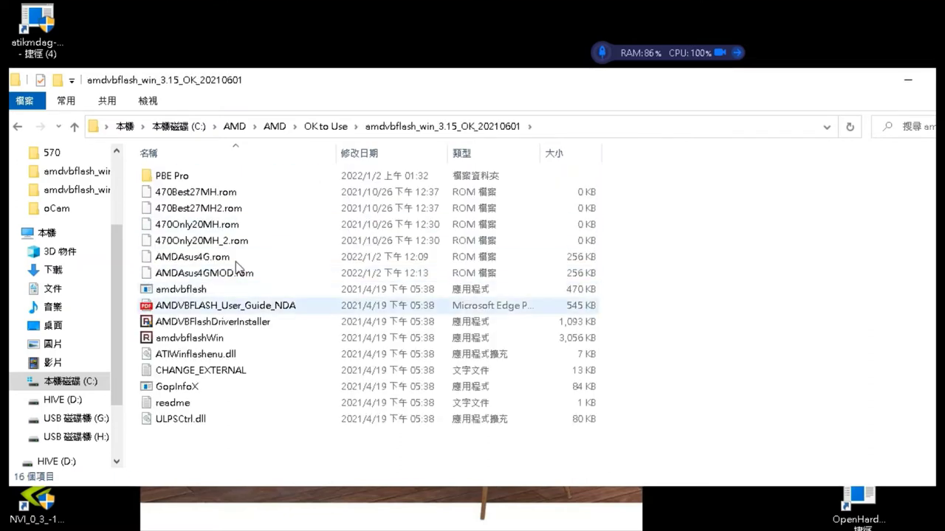
left_click(207, 337)
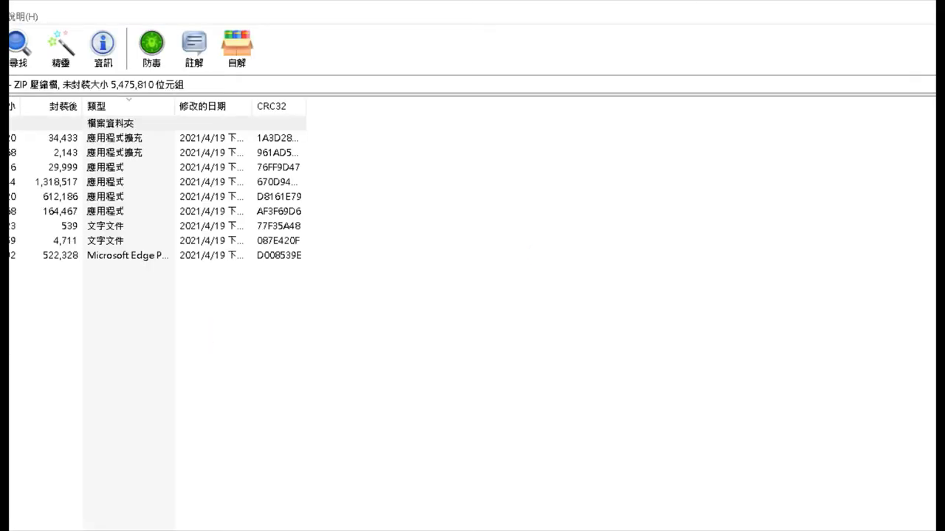
key("Escape")
key("Escape")
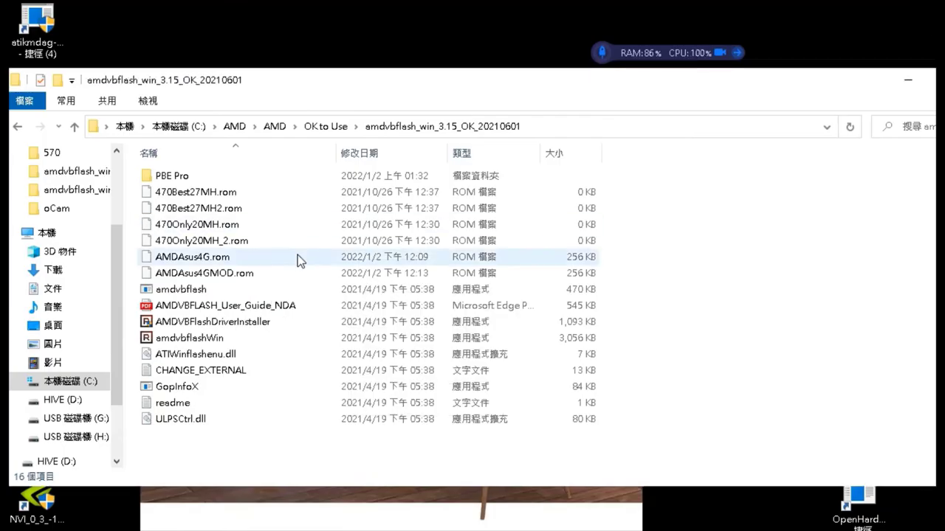
Run amdvbflashWin from the amdvbflash_win_3.15_OK_20210601 folder as administrator.
left_click(215, 341)
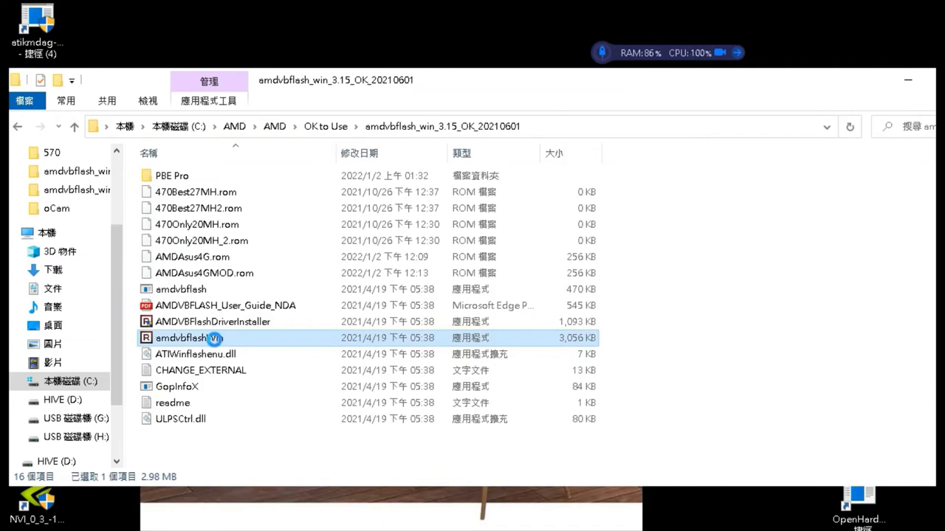
right_click(215, 338)
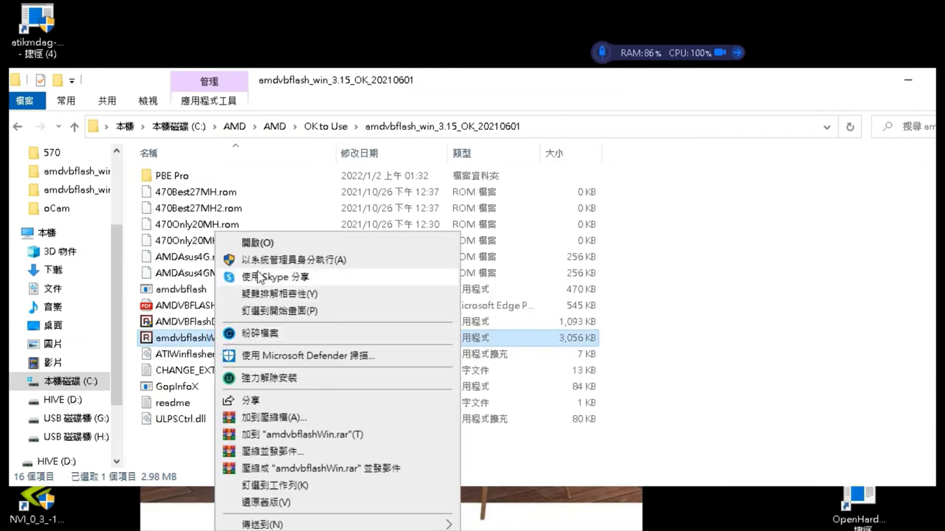
left_click(274, 258)
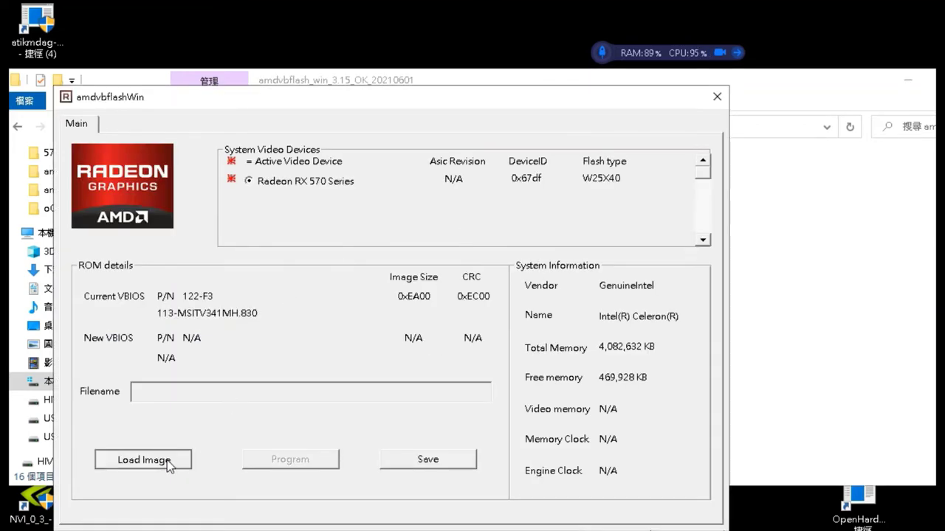
Load rx570 official MOD.rom from C:\AMD\AMD\amdvbflash_win_3.20 as the new VBIOS and program it to the Radeon RX 570.
left_click(167, 459)
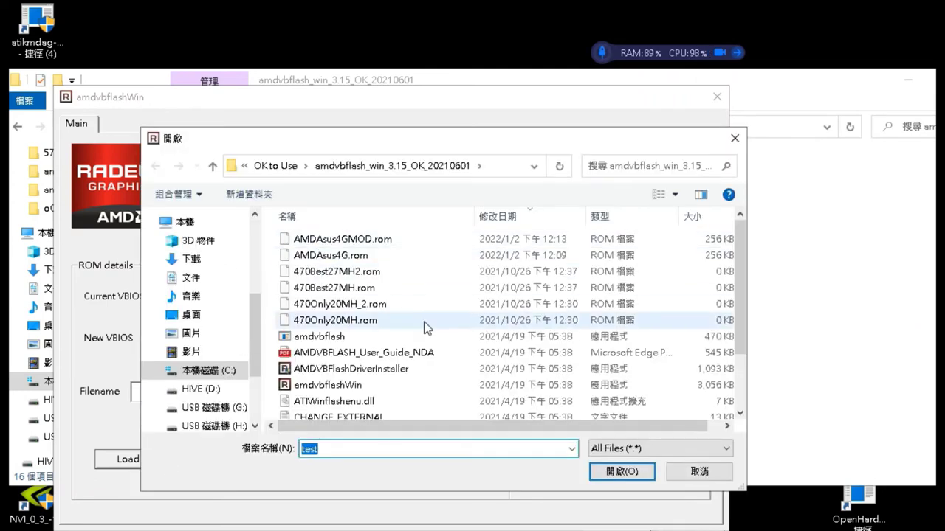
left_click(513, 218)
left_click(513, 218)
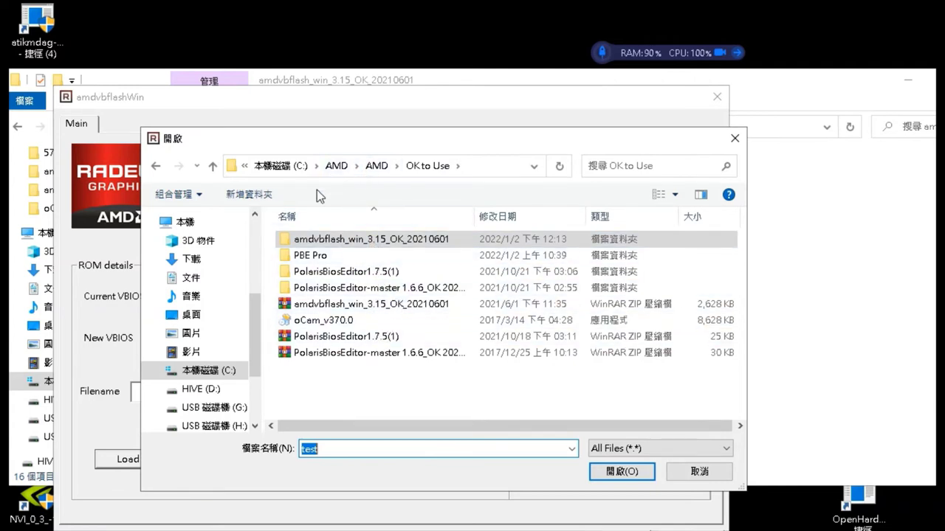
left_click(378, 167)
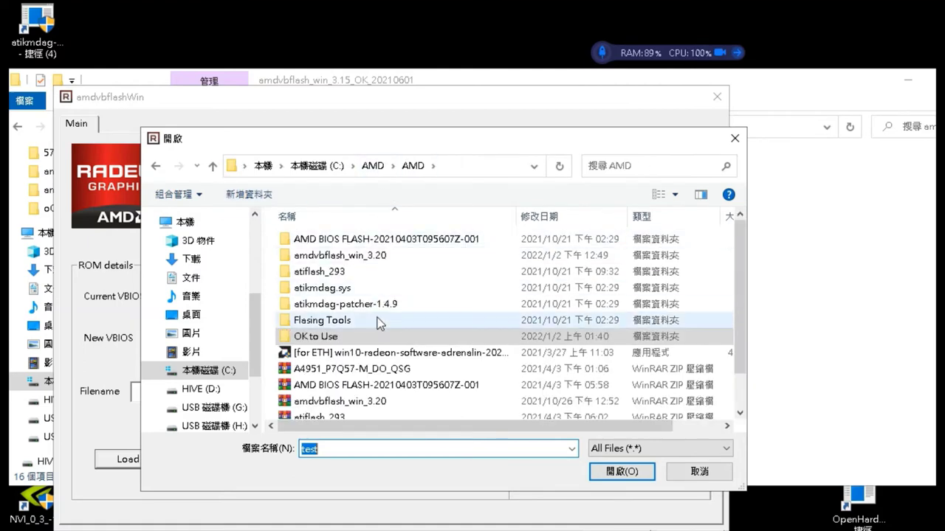
double_click(377, 255)
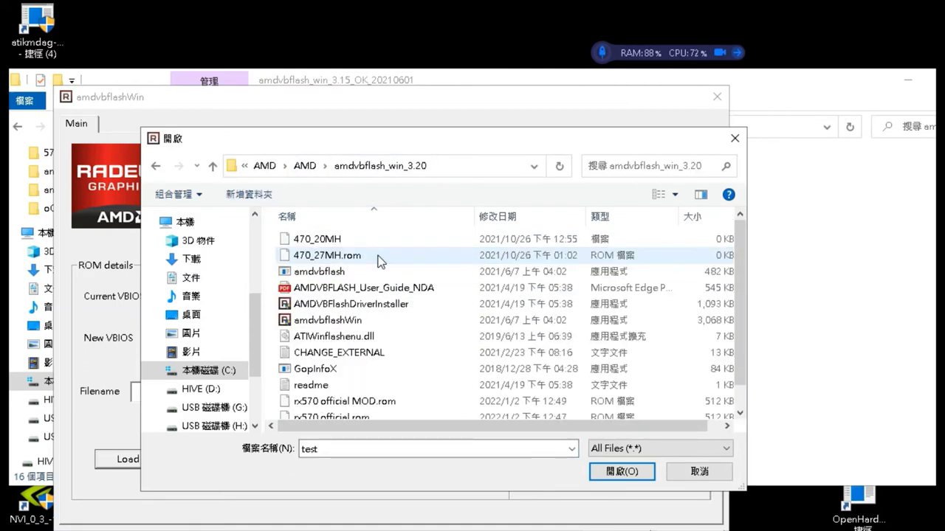
left_click(516, 217)
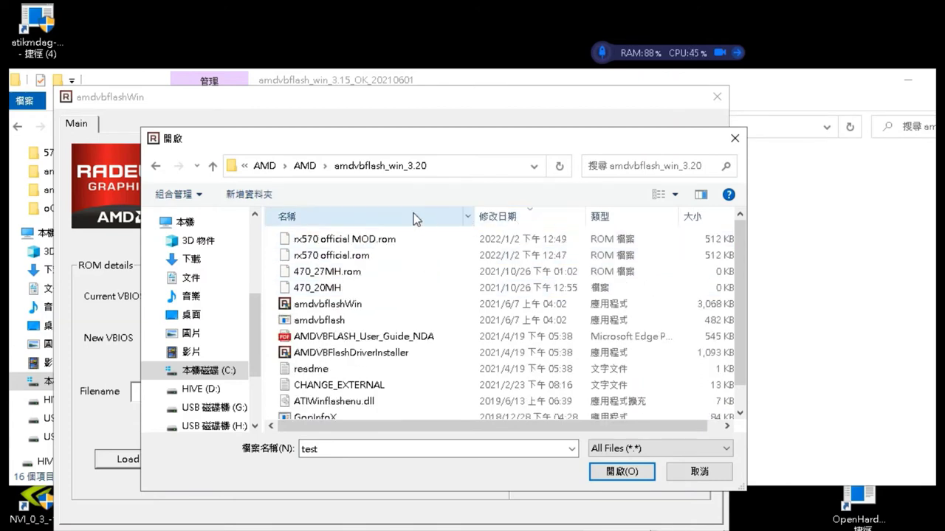
double_click(371, 240)
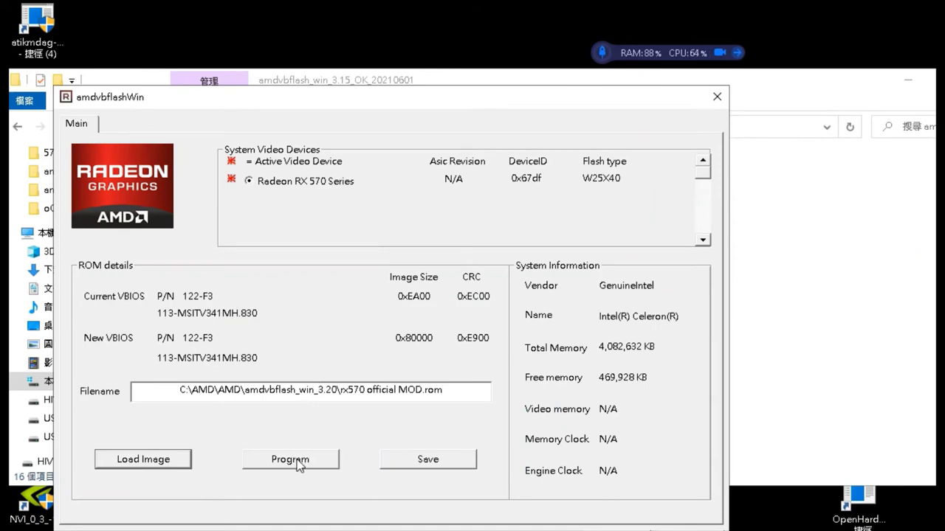
left_click(290, 459)
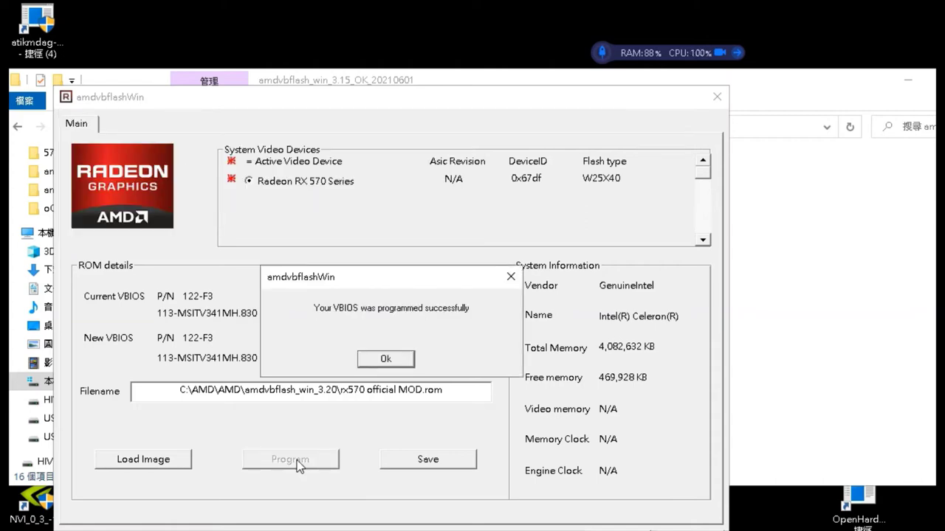
Acknowledge the VBIOS programming result, decline the immediate reboot and close amdvbflashWin.
left_click(382, 359)
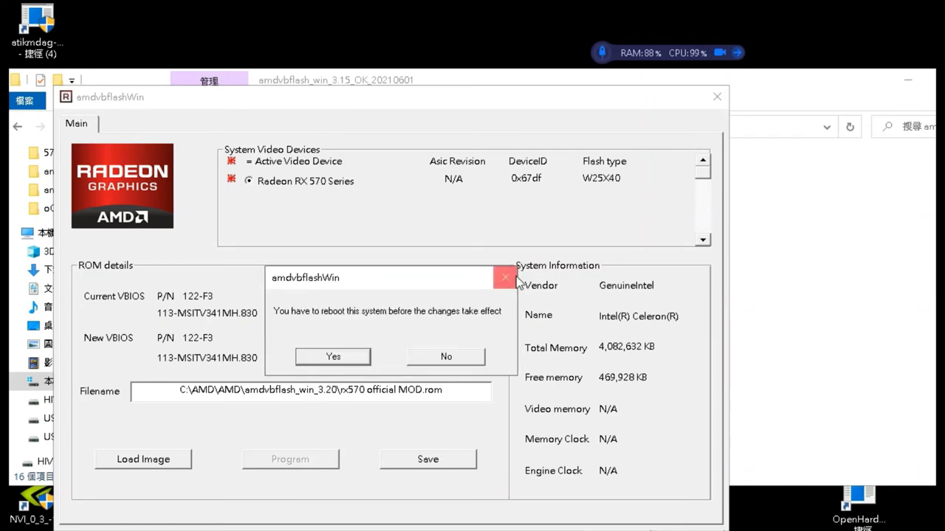
left_click(479, 360)
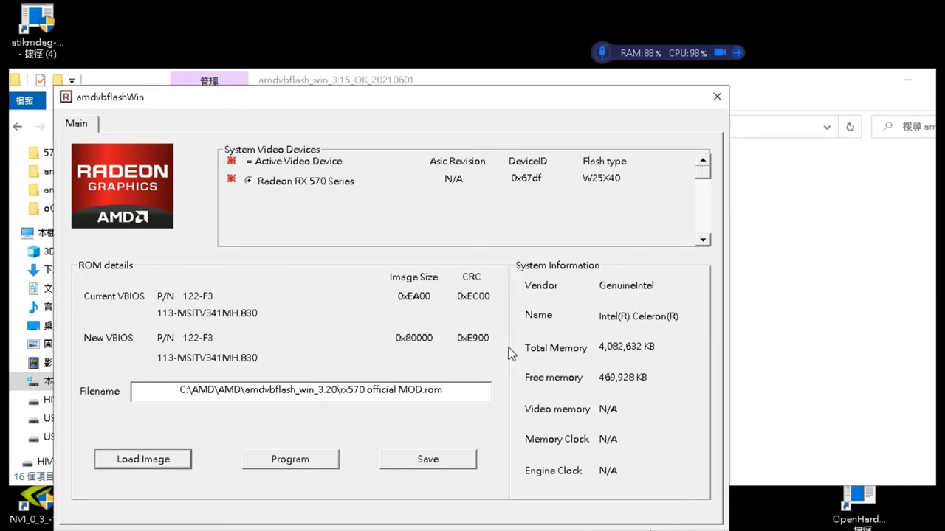
left_click(714, 98)
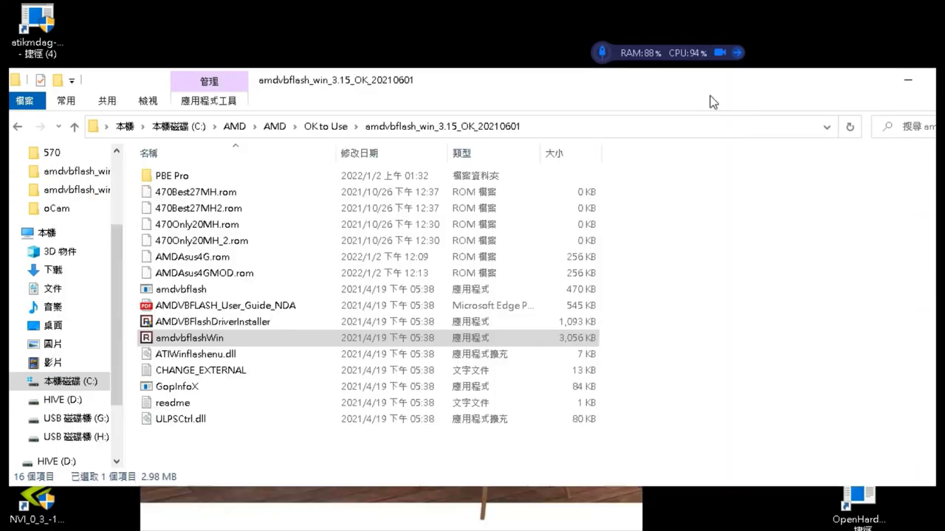
Run AMDVBFlashDriverInstaller from the amdvbflash_win_3.15_OK_20210601 folder as administrator and move its console window fully into view.
left_click(235, 327)
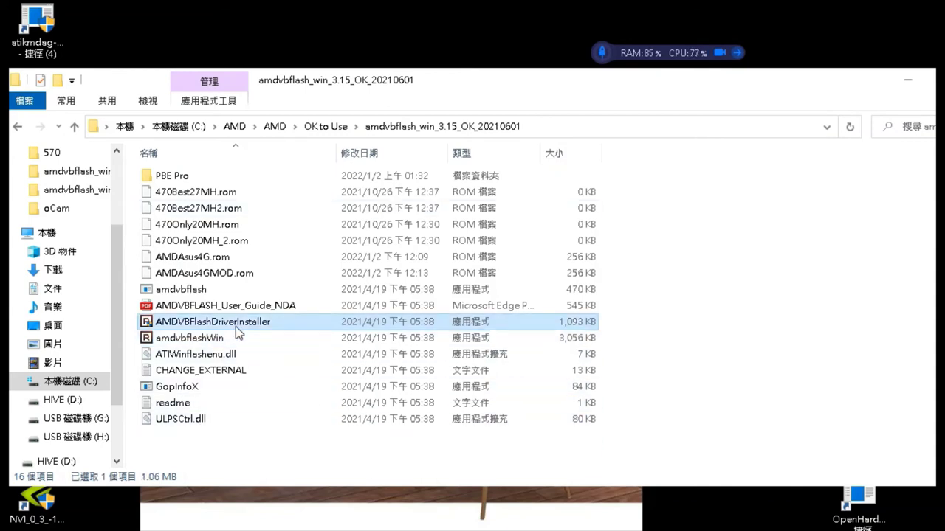
double_click(236, 326)
right_click(246, 326)
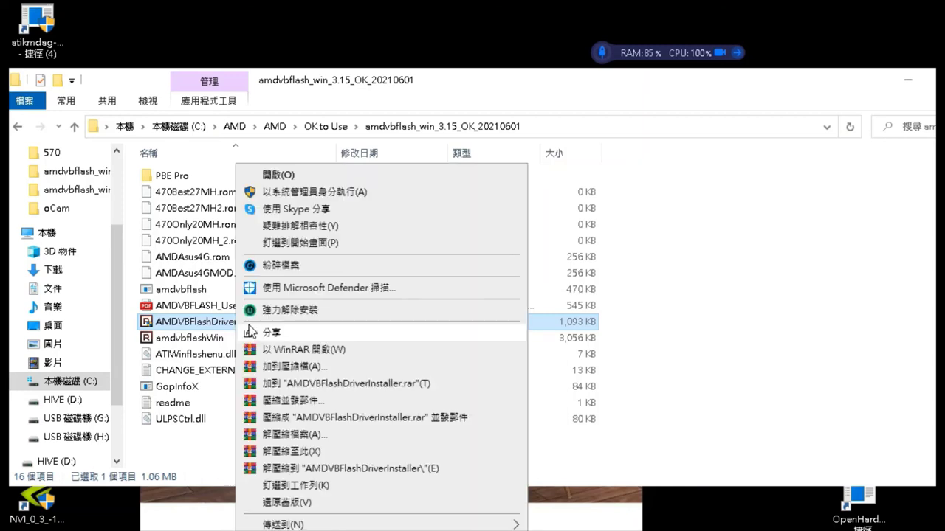
left_click(336, 195)
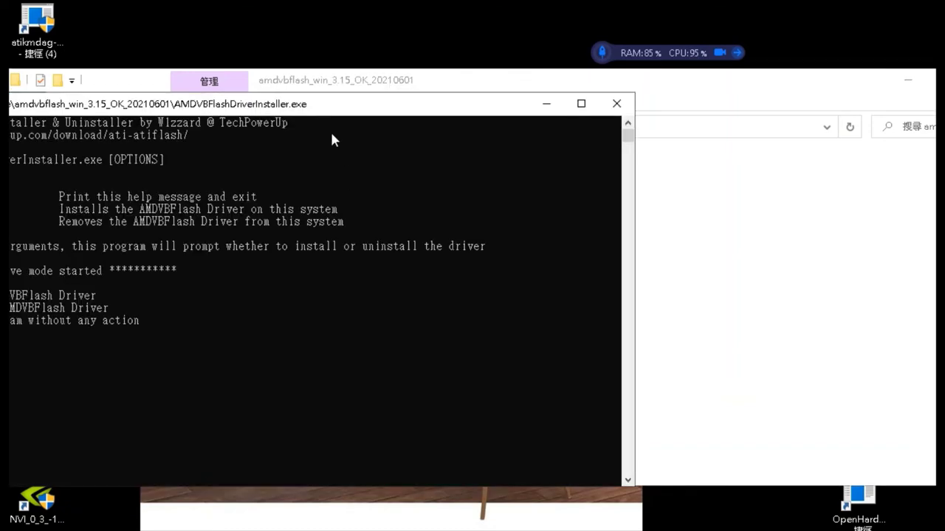
left_click_drag(462, 105, 527, 101)
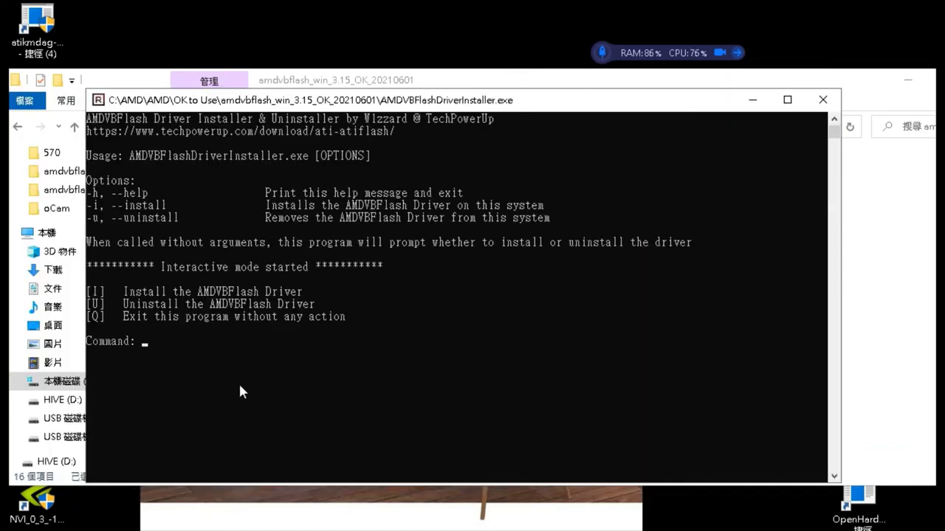
Uninstall the AMDVBFlash driver with command u and close the installer console.
type("u")
key("Return")
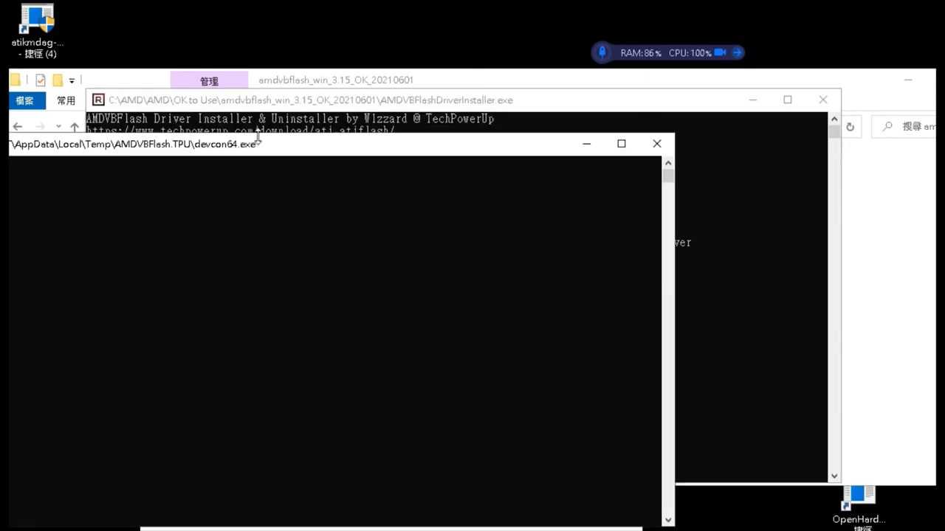
left_click_drag(254, 142, 421, 218)
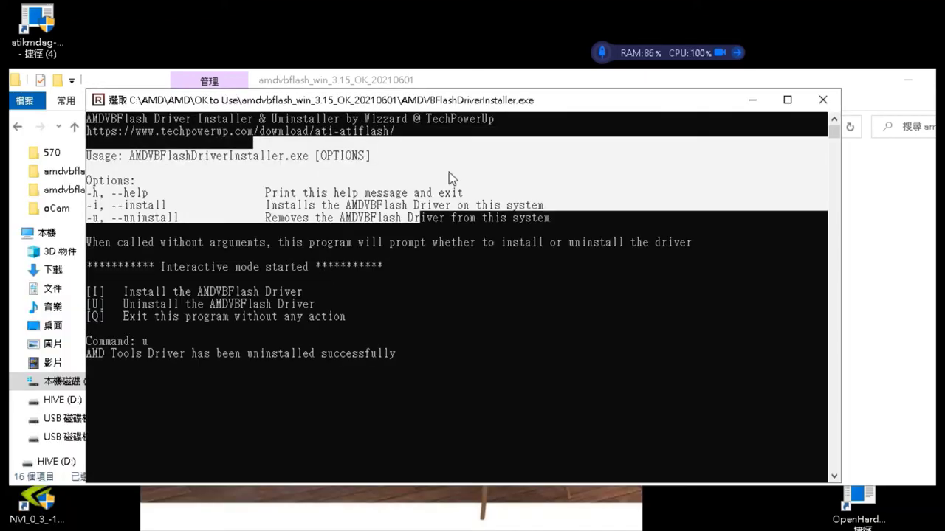
left_click_drag(449, 172, 452, 131)
left_click(323, 390)
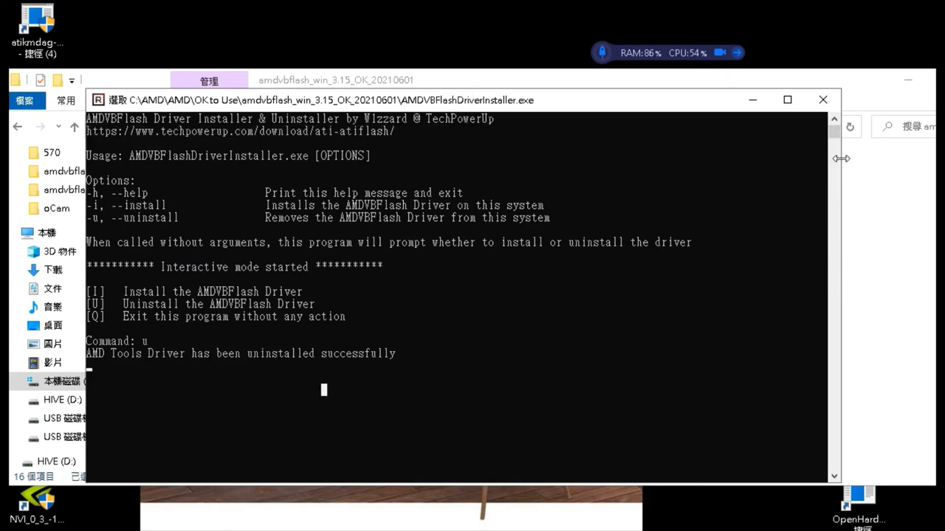
left_click(835, 102)
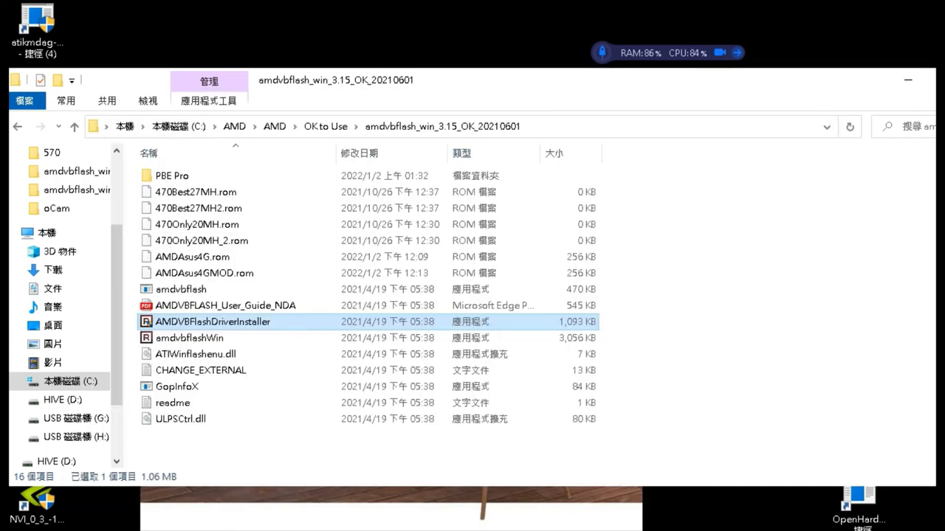